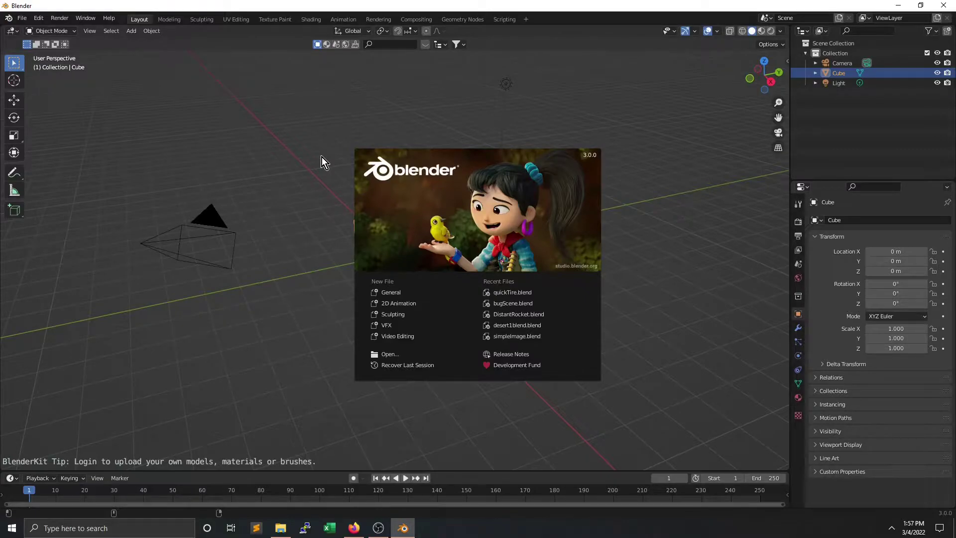
# Step: Dismiss the splash screen and put the default cube into Edit Mode
pyautogui.click(337, 160)
pyautogui.scroll(-3, 401, 253)
pyautogui.moveTo(438, 309); pyautogui.dragTo(455, 292, button='middle')
pyautogui.scroll(4, 451, 289)
pyautogui.moveTo(356, 276); pyautogui.dragTo(380, 272, button='middle')
pyautogui.scroll(-2, 461, 232)
pyautogui.press('Tab')
pyautogui.moveTo(461, 227); pyautogui.dragTo(482, 236, button='middle')
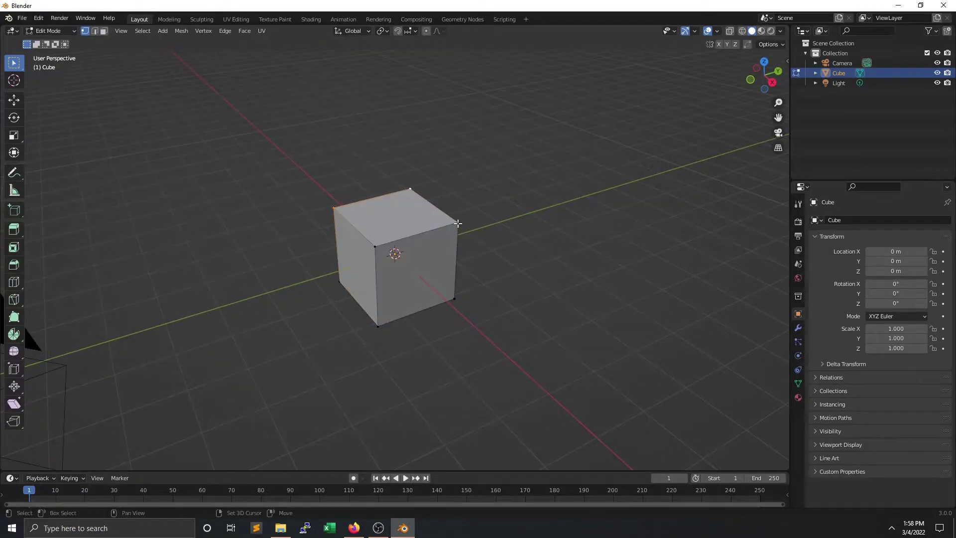
# Step: Extrude the top face in place, shrink it and raise it into a tapered cap
pyautogui.press('e')
pyautogui.press('Escape')
pyautogui.press('s')
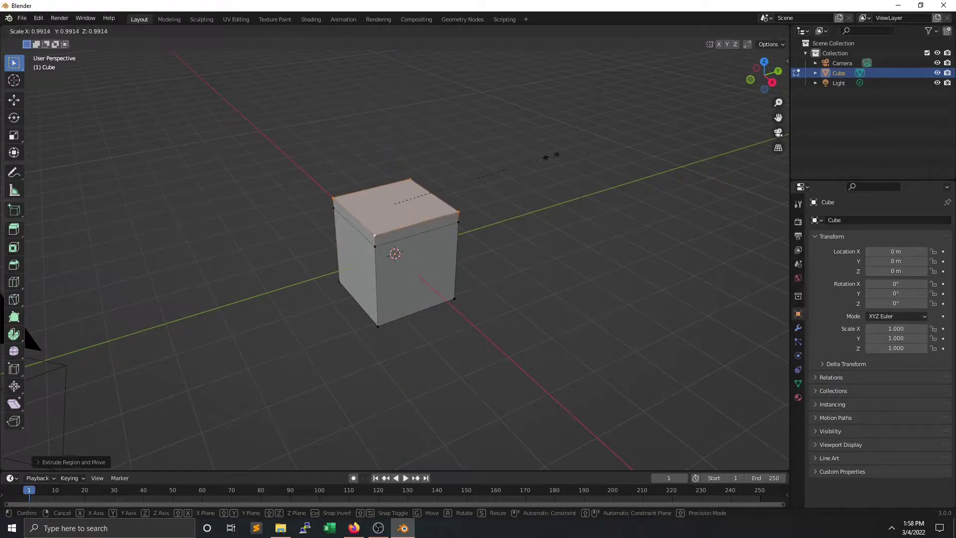
pyautogui.click(478, 172)
pyautogui.press('g')
pyautogui.click(402, 166)
pyautogui.moveTo(401, 167); pyautogui.dragTo(445, 205, button='middle')
pyautogui.scroll(-2, 446, 205)
# Step: Add an Array modifier to the cube with a count of 7
pyautogui.click(799, 329)
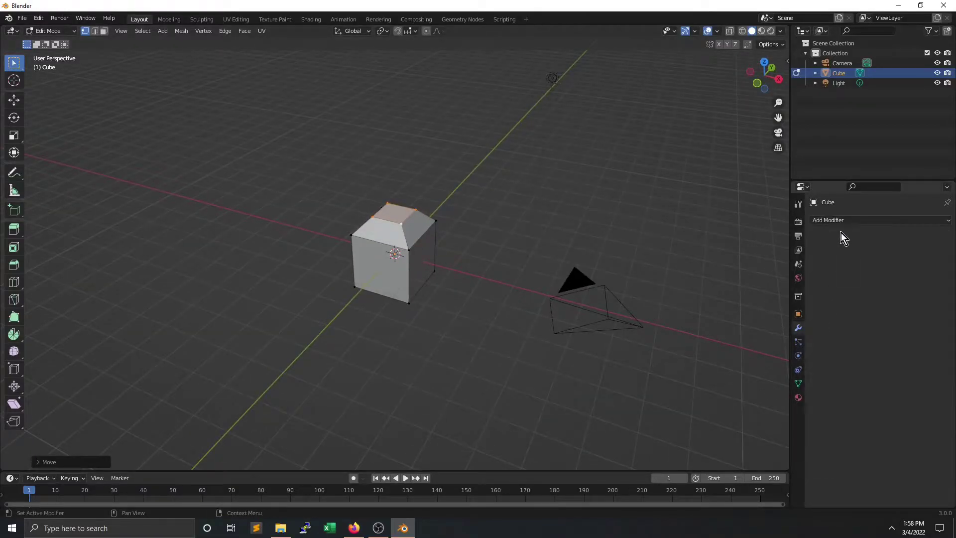
pyautogui.click(846, 222)
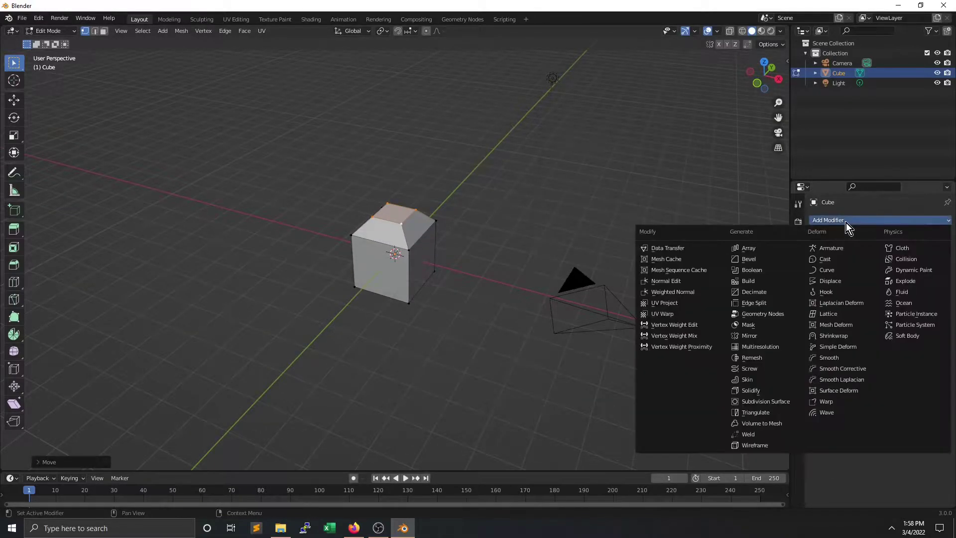
pyautogui.click(753, 247)
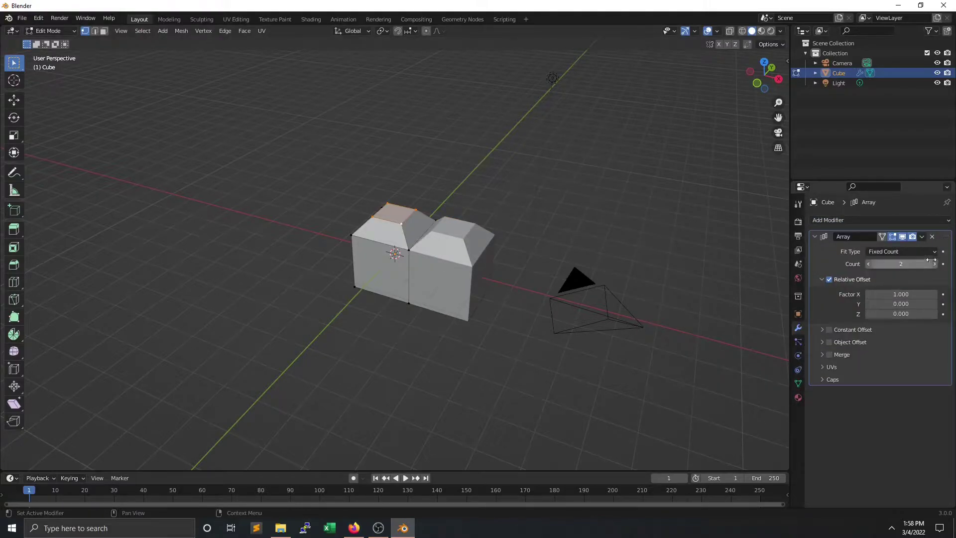
pyautogui.moveTo(930, 260); pyautogui.dragTo(932, 263)
pyautogui.moveTo(698, 209); pyautogui.dragTo(673, 234, button='middle')
# Step: Add a second Array modifier with X offset factor 0 and Y offset factor 1.1
pyautogui.click(847, 220)
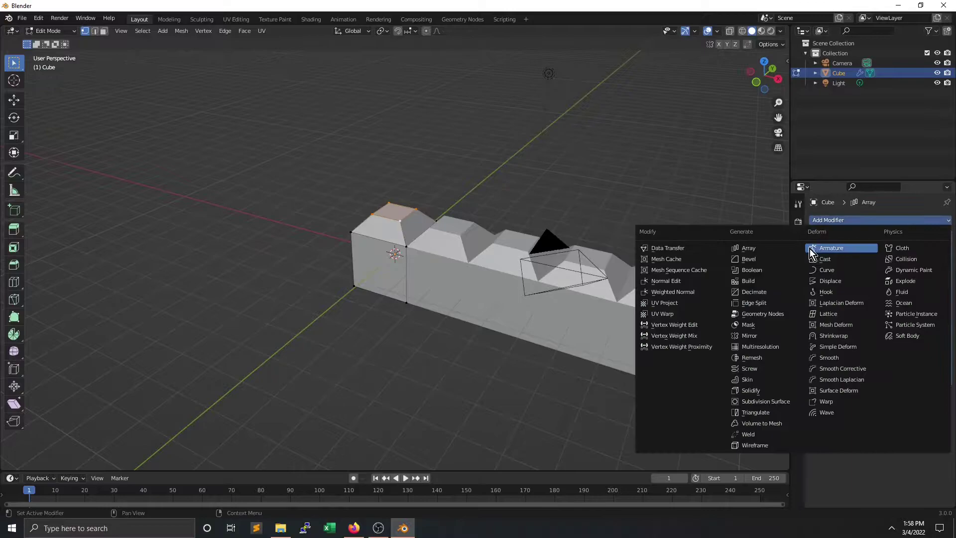
pyautogui.click(767, 249)
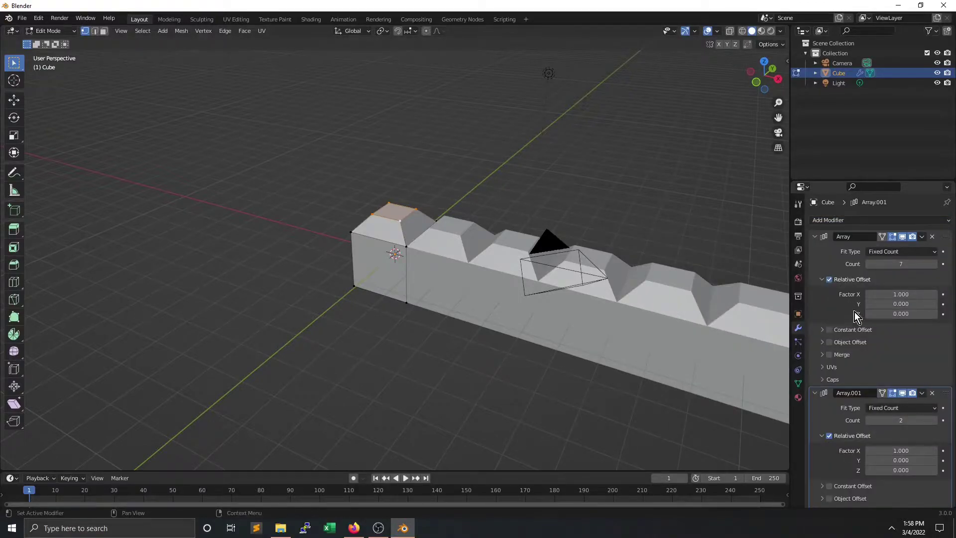
pyautogui.click(911, 446)
pyautogui.write('0')
pyautogui.press('Return')
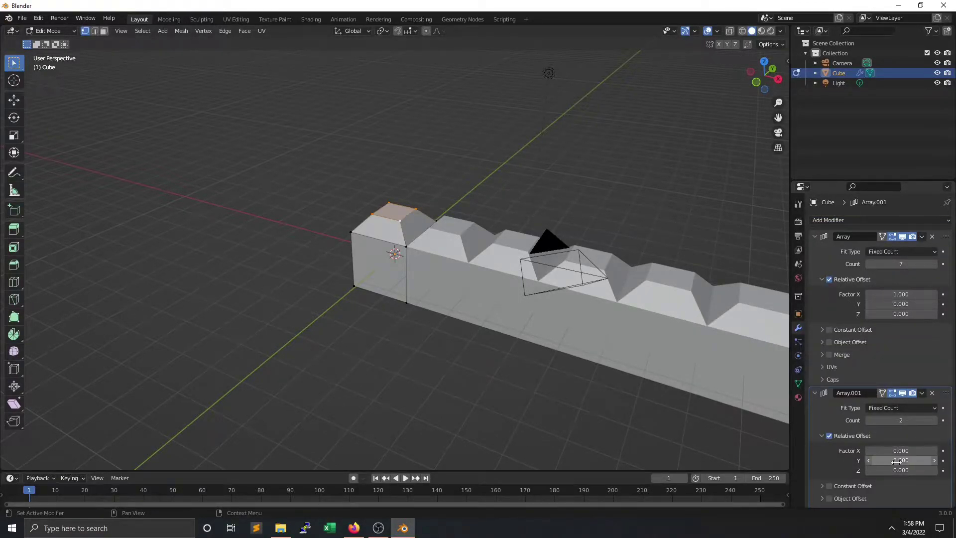
pyautogui.click(901, 461)
pyautogui.write('1')
pyautogui.press('Return')
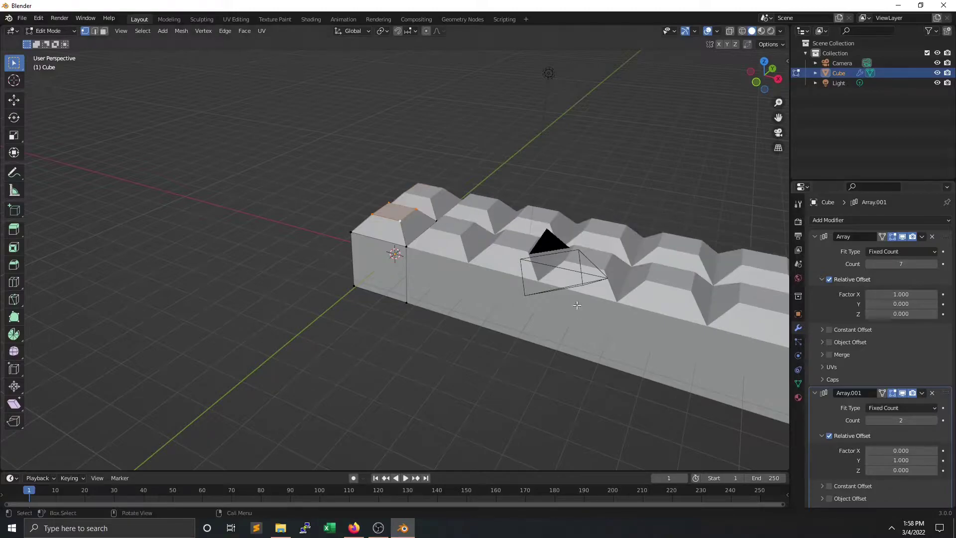
pyautogui.moveTo(901, 460)
pyautogui.mouseDown()
pyautogui.moveTo(877, 460)
pyautogui.moveTo(902, 460)
pyautogui.mouseUp()
pyautogui.moveTo(597, 298); pyautogui.dragTo(498, 309, button='middle')
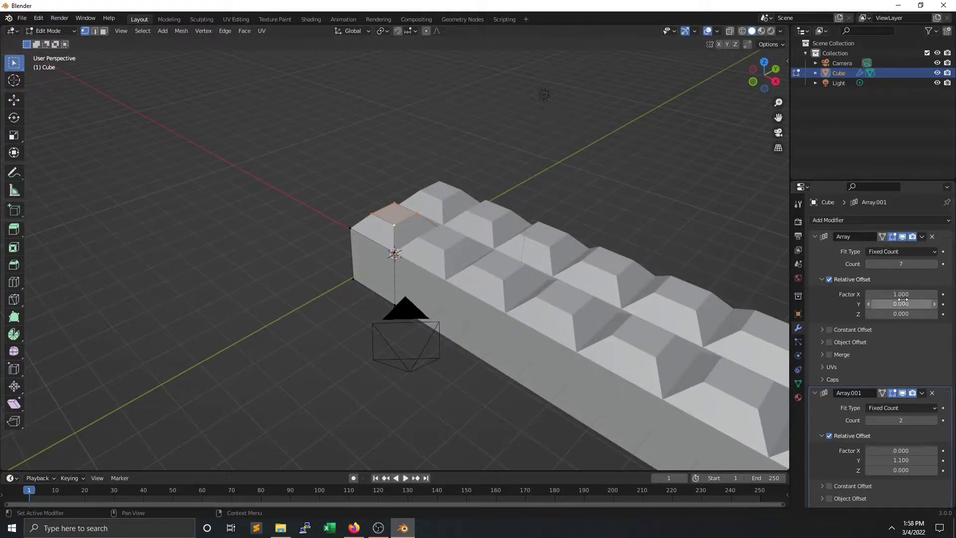
# Step: Set the first array's X factor to 1.3 and the second array's count to 73
pyautogui.moveTo(901, 295)
pyautogui.mouseDown()
pyautogui.moveTo(921, 295)
pyautogui.moveTo(891, 294)
pyautogui.moveTo(906, 294)
pyautogui.mouseUp()
pyautogui.moveTo(617, 234); pyautogui.dragTo(722, 344, button='middle')
pyautogui.moveTo(901, 421); pyautogui.dragTo(932, 421)
pyautogui.scroll(-5, 537, 288)
pyautogui.moveTo(667, 323); pyautogui.dragTo(455, 274, button='middle')
pyautogui.scroll(2, 457, 267)
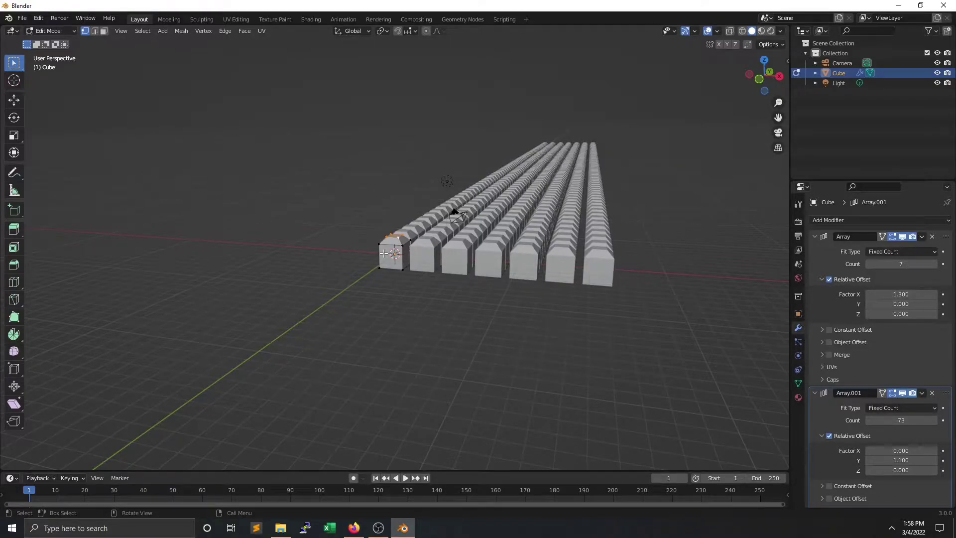
pyautogui.moveTo(383, 254); pyautogui.dragTo(321, 258, button='middle')
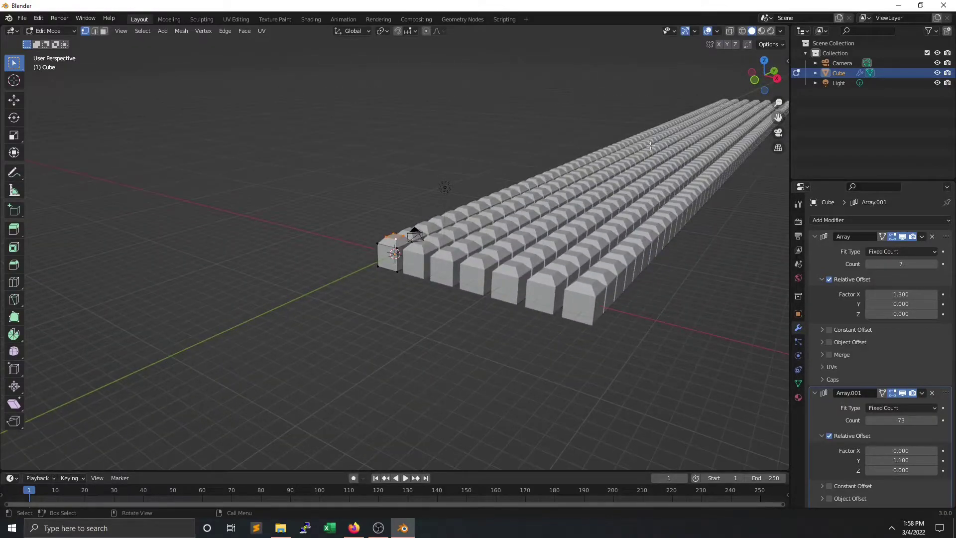
pyautogui.moveTo(523, 228); pyautogui.dragTo(519, 237, button='middle')
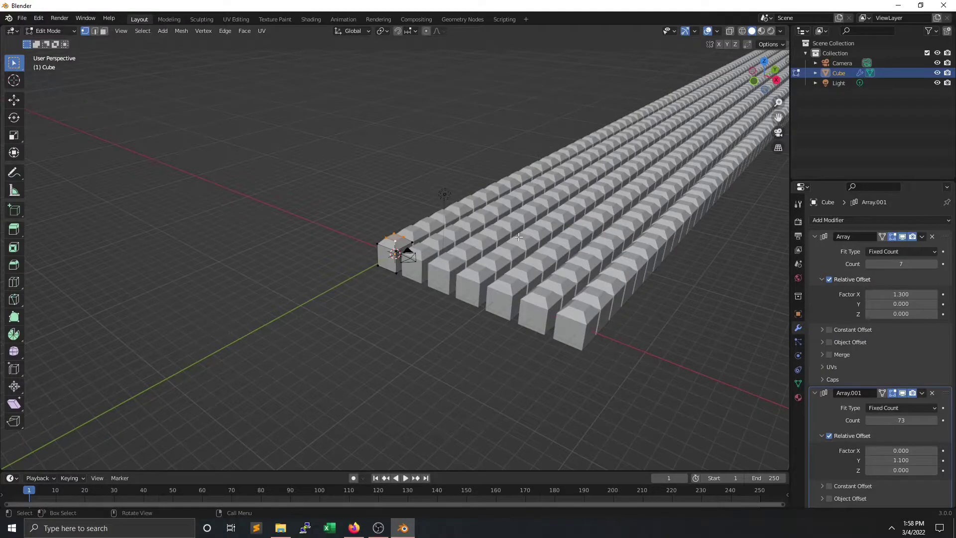
pyautogui.moveTo(518, 239); pyautogui.dragTo(508, 264, button='middle')
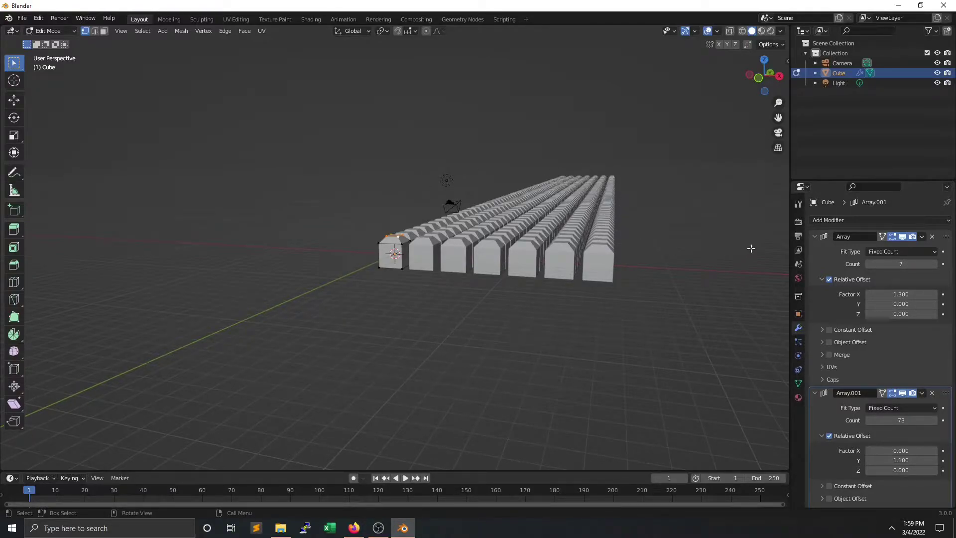
# Step: Collapse both Array panels and add a Curve modifier to the cube
pyautogui.click(816, 393)
pyautogui.click(816, 234)
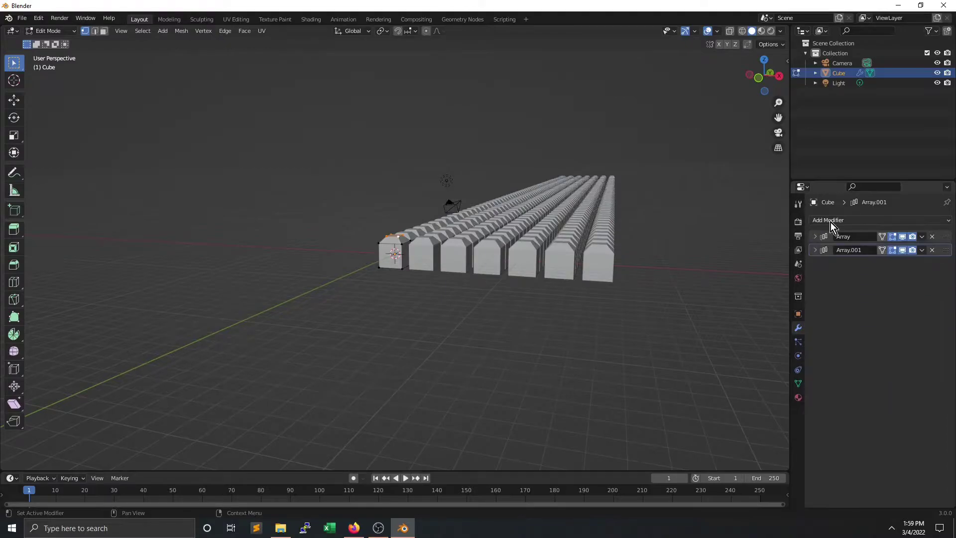
pyautogui.click(831, 222)
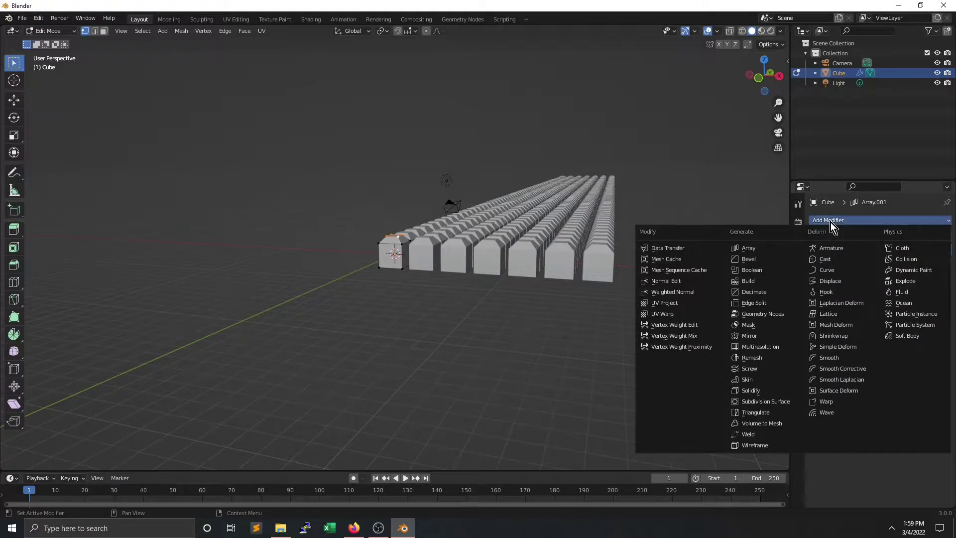
pyautogui.click(830, 269)
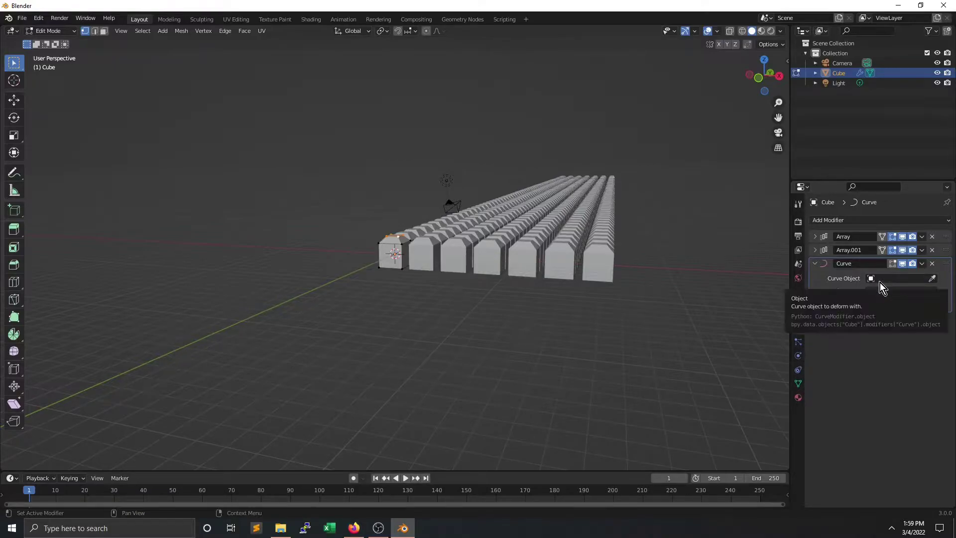
# Step: Return to Object Mode in front orthographic view, ready to add a new object
pyautogui.press('KP_1')
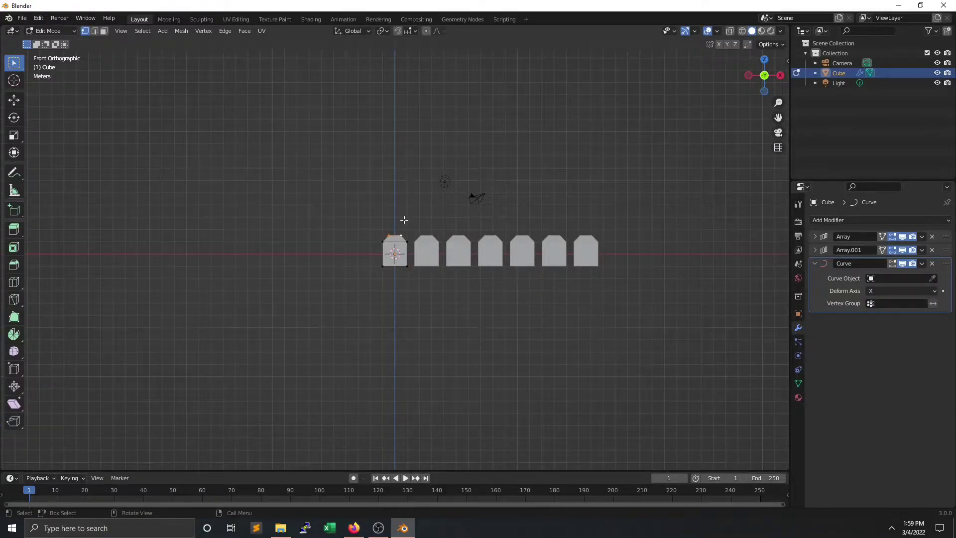
pyautogui.press('Tab')
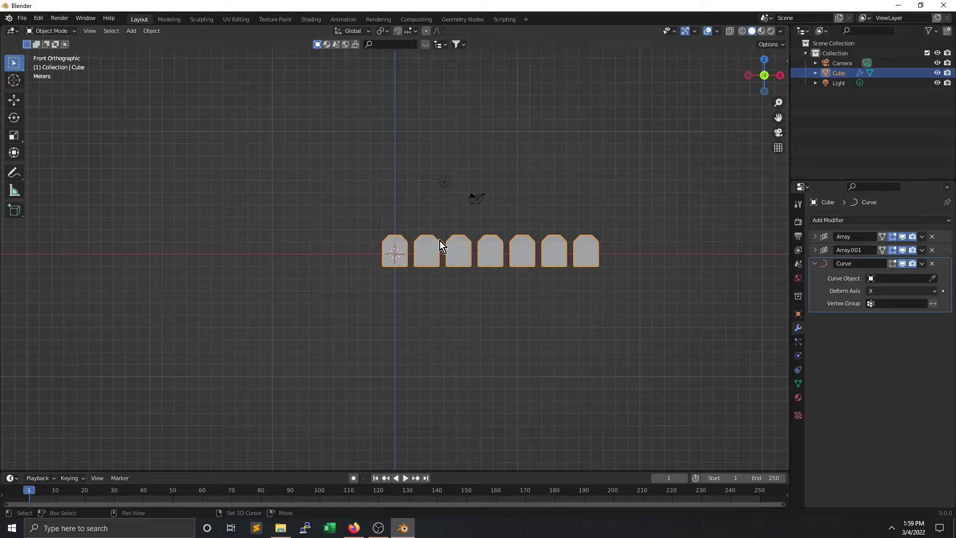
pyautogui.hotkey('shift', 'a')
# Step: Add a Bezier curve and switch the viewport to wireframe shading
pyautogui.moveTo(434, 249)
pyautogui.click(495, 250)
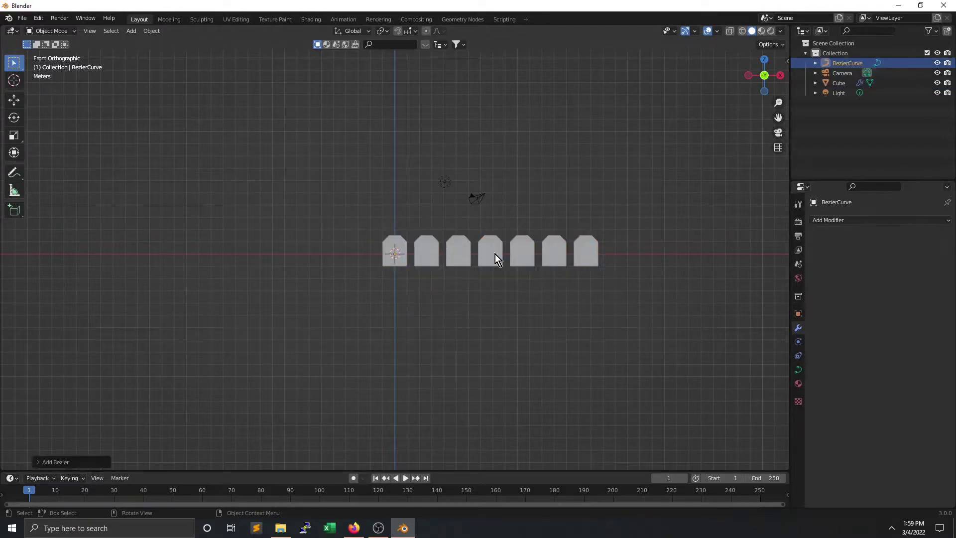
pyautogui.press('KP_5')
pyautogui.scroll(5, 503, 194)
pyautogui.scroll(-5, 503, 192)
pyautogui.moveTo(503, 192)
pyautogui.mouseDown(button='middle')
pyautogui.moveTo(428, 310)
pyautogui.moveTo(447, 252)
pyautogui.moveTo(546, 225)
pyautogui.moveTo(438, 249)
pyautogui.moveTo(417, 243)
pyautogui.moveTo(482, 217)
pyautogui.moveTo(438, 232)
pyautogui.moveTo(499, 263)
pyautogui.mouseUp(button='middle')
pyautogui.hotkey('shift', 'z')
pyautogui.scroll(2, 458, 256)
# Step: Rotate the curve's handles 90° about X in Edit Mode and view from front orthographic
pyautogui.press('Tab')
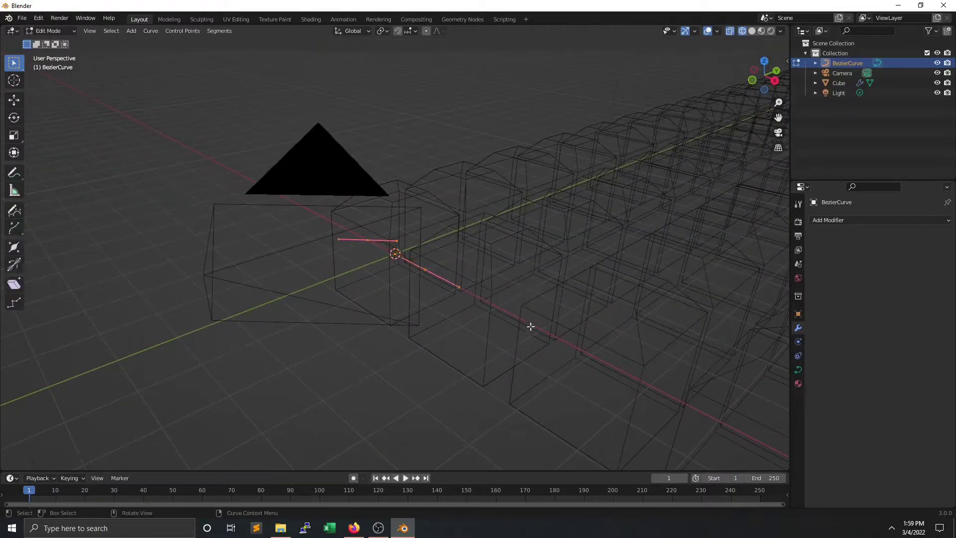
pyautogui.moveTo(527, 324); pyautogui.dragTo(511, 301, button='middle')
pyautogui.press('r')
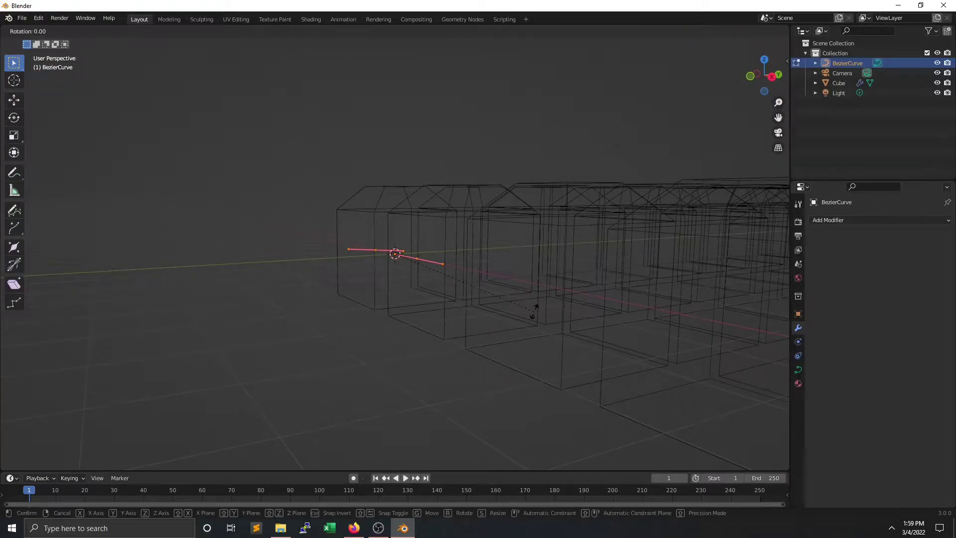
pyautogui.write('x')
pyautogui.write('90')
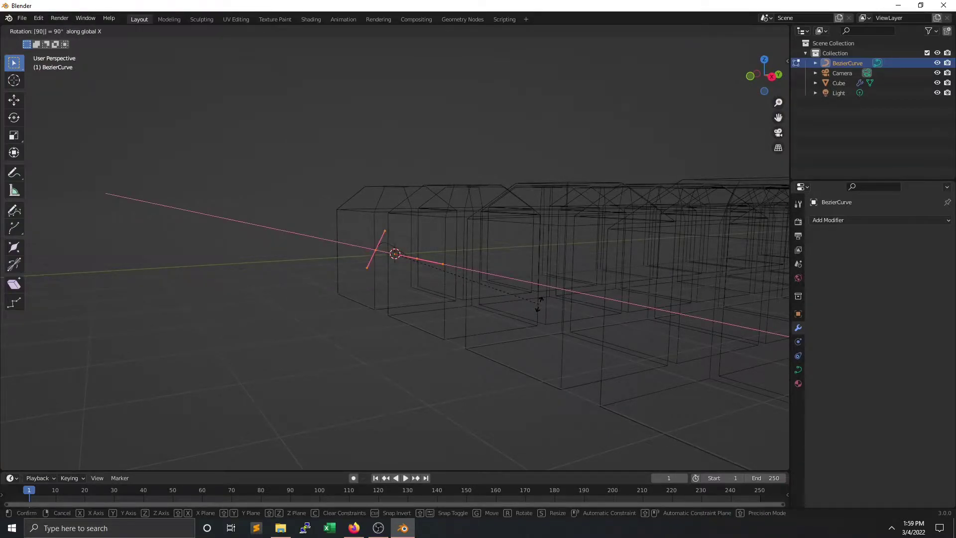
pyautogui.press('Return')
pyautogui.moveTo(487, 303); pyautogui.dragTo(437, 269, button='middle')
pyautogui.press('KP_1')
pyautogui.scroll(3, 438, 269)
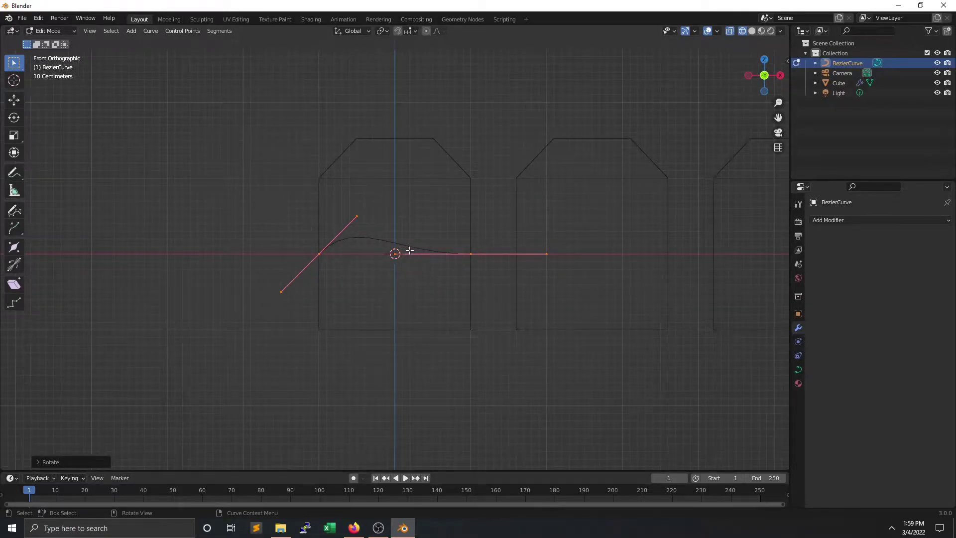
# Step: Rotate and shorten the handles of the curve's left and right control points
pyautogui.scroll(1, 410, 251)
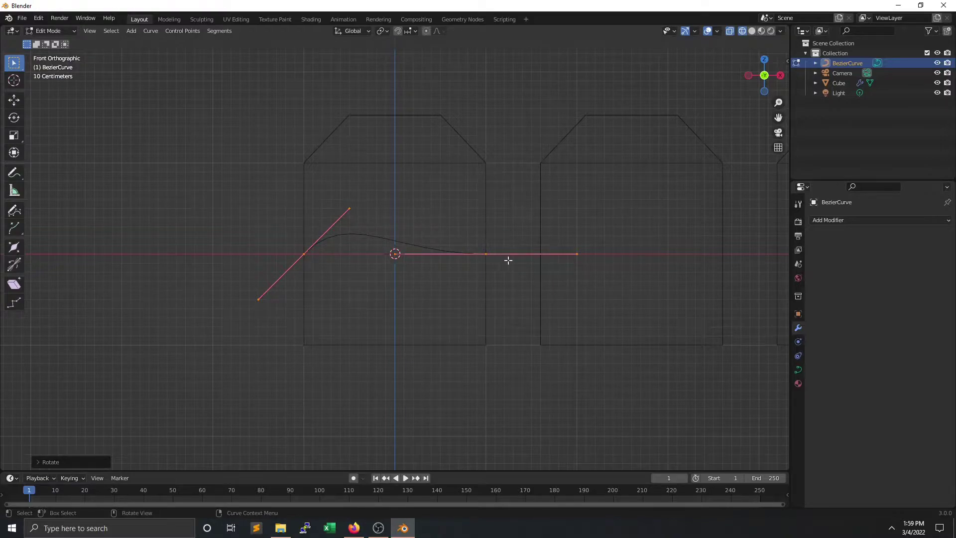
pyautogui.click(488, 255)
pyautogui.press('r')
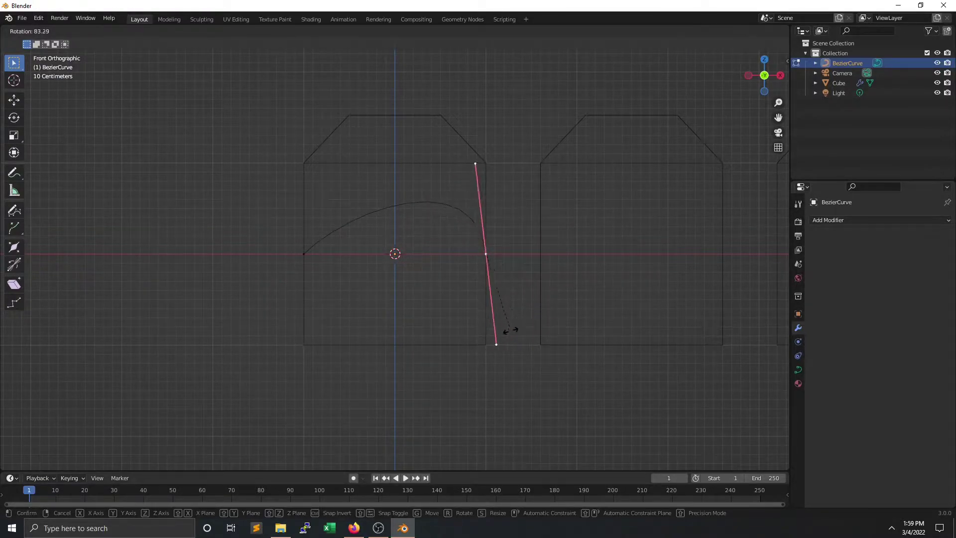
pyautogui.click(529, 331)
pyautogui.click(304, 254)
pyautogui.press('r')
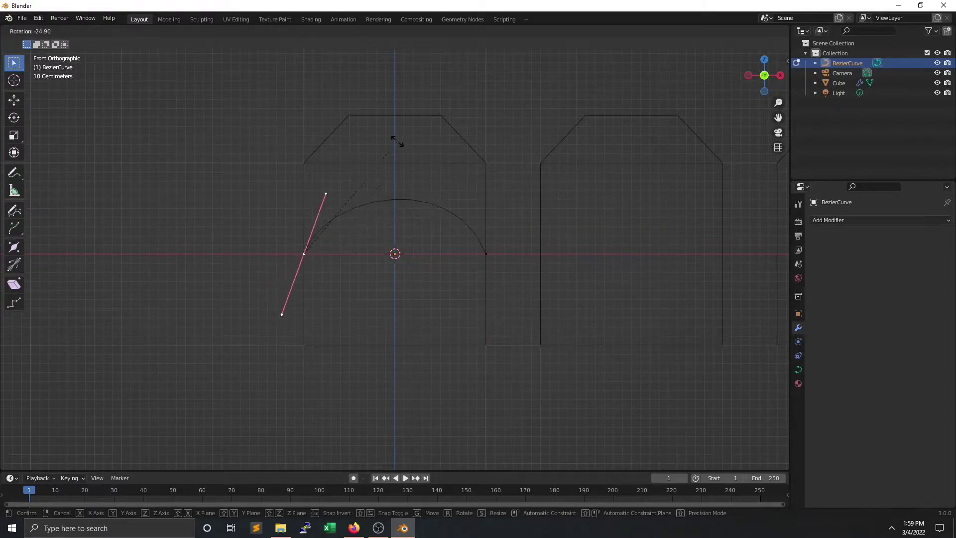
pyautogui.click(393, 144)
pyautogui.press('s')
pyautogui.click(324, 211)
pyautogui.click(487, 254)
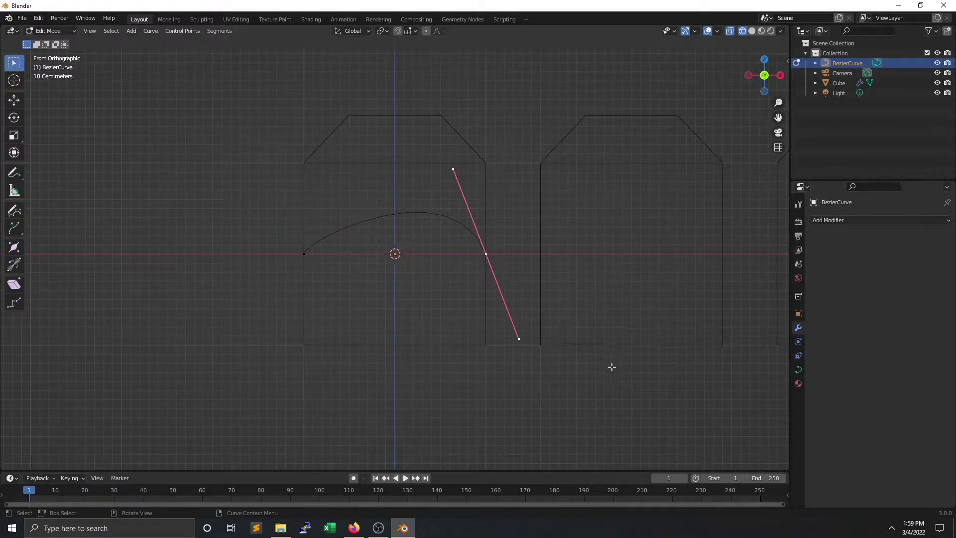
pyautogui.press('s')
pyautogui.click(513, 281)
# Step: Extrude a new right end point downward and adjust its handle and position
pyautogui.press('e')
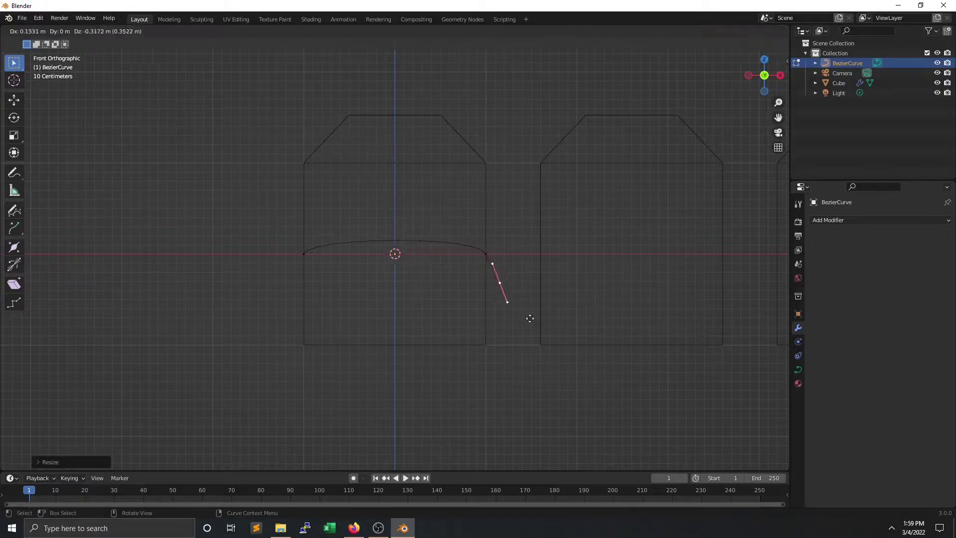
pyautogui.click(544, 360)
pyautogui.press('r')
pyautogui.click(561, 386)
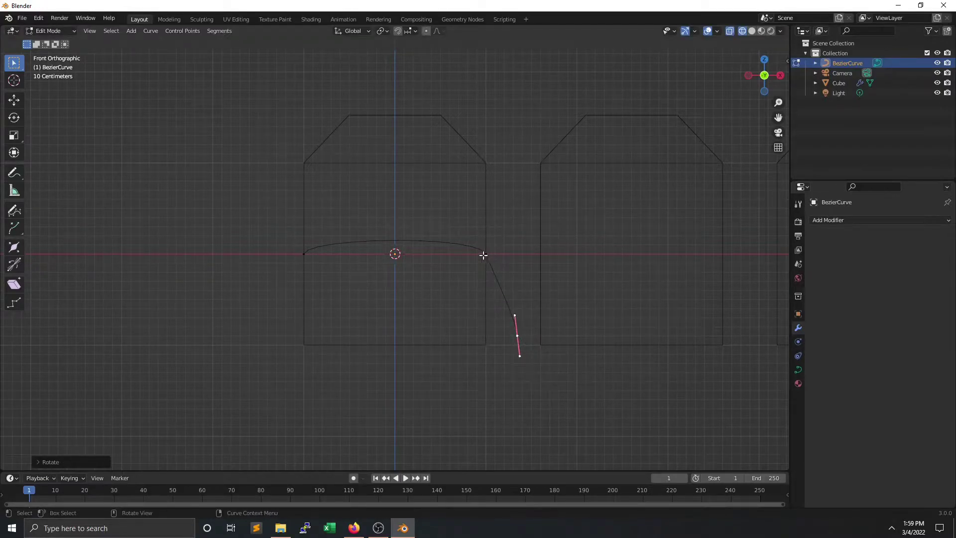
pyautogui.click(483, 255)
pyautogui.press('s')
pyautogui.click(543, 312)
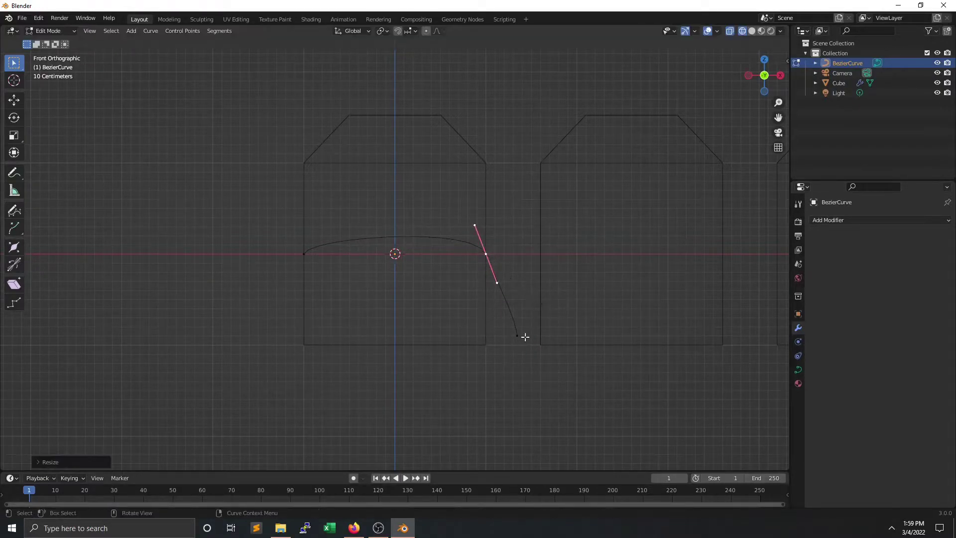
pyautogui.click(518, 335)
pyautogui.press('g')
pyautogui.click(565, 365)
pyautogui.press('g')
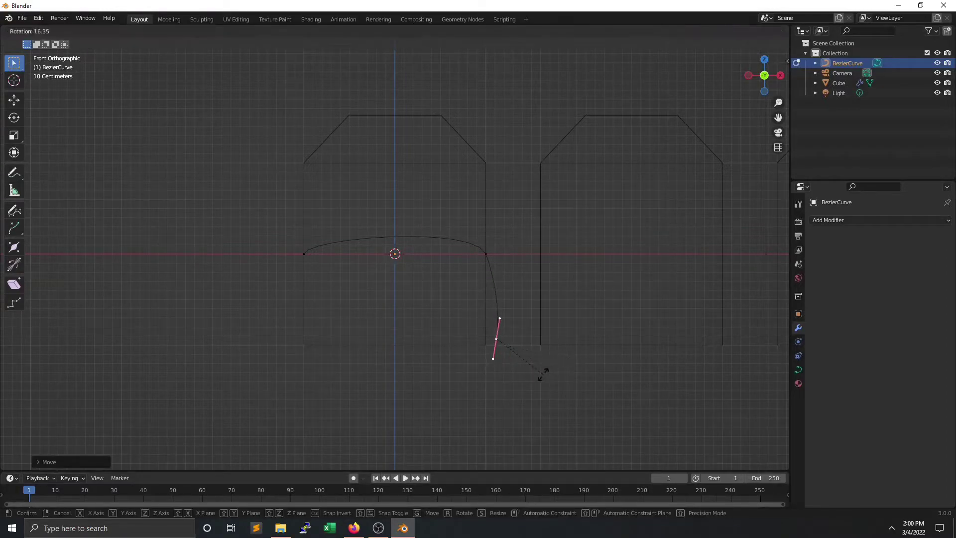
pyautogui.click(511, 376)
pyautogui.press('g')
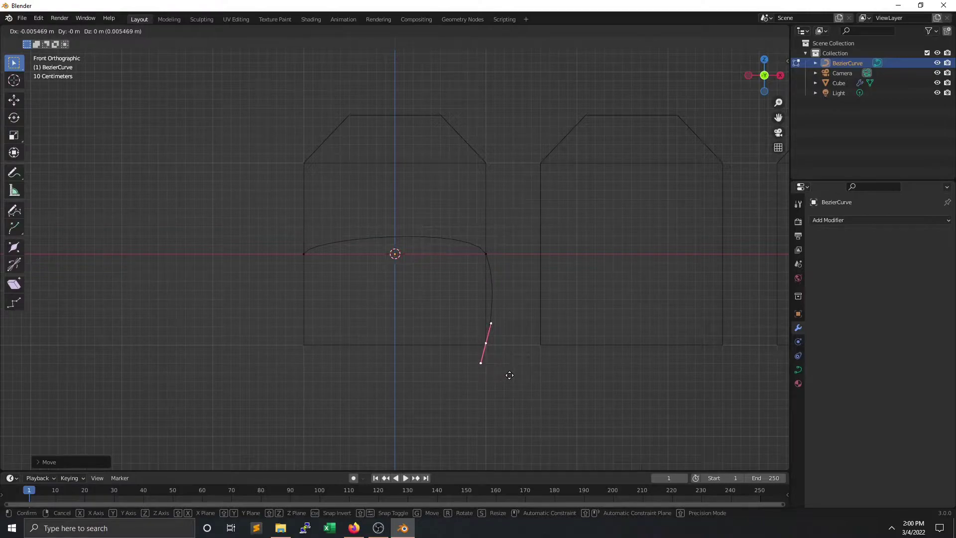
pyautogui.click(510, 374)
# Step: Extrude a new left end point downward, resize its handles, and leave Edit Mode
pyautogui.click(304, 254)
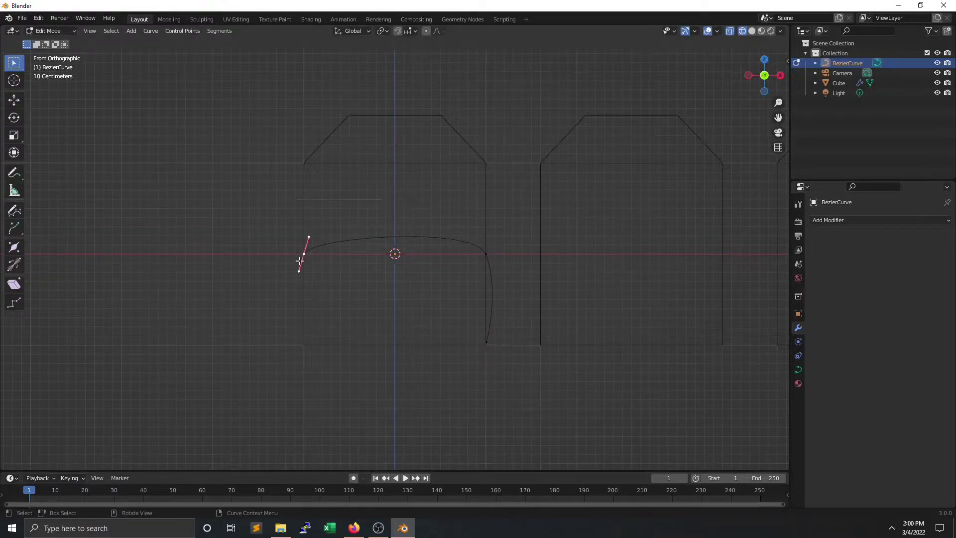
pyautogui.press('e')
pyautogui.click(301, 351)
pyautogui.press('r')
pyautogui.click(312, 284)
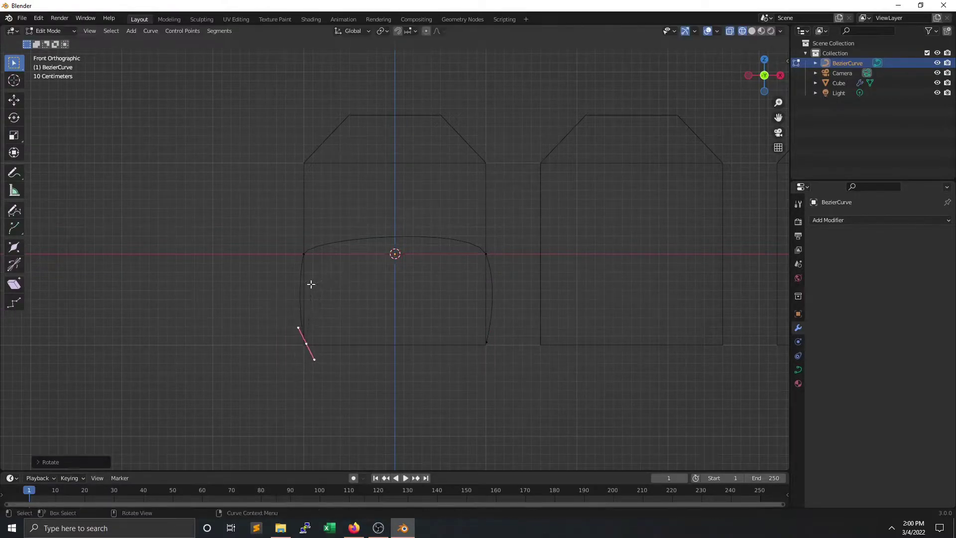
pyautogui.press('s')
pyautogui.click(259, 245)
pyautogui.press('s')
pyautogui.press('Escape')
pyautogui.click(304, 254)
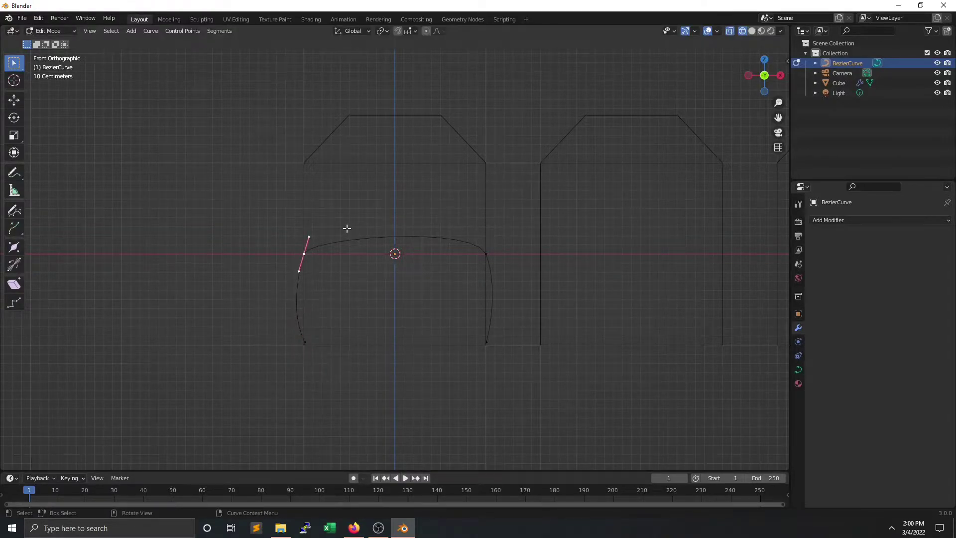
pyautogui.press('s')
pyautogui.click(354, 217)
pyautogui.scroll(-1, 409, 254)
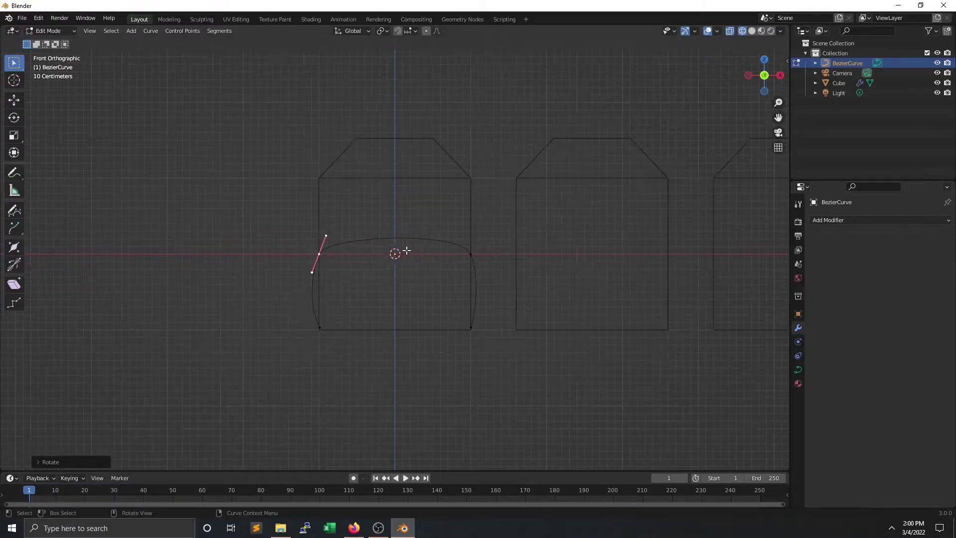
pyautogui.press('Tab')
pyautogui.scroll(-9, 422, 257)
# Step: Scale the whole Bezier curve up much larger and view it in perspective
pyautogui.press('s')
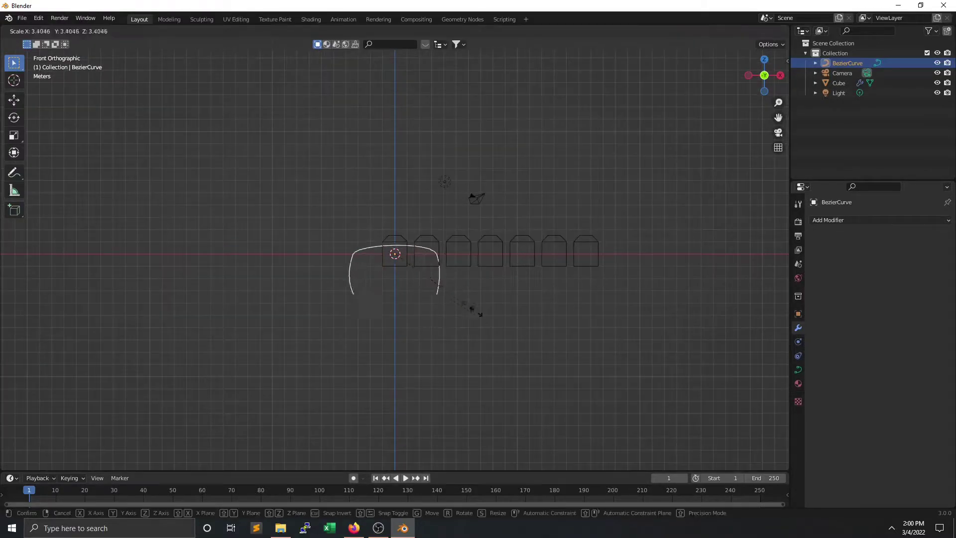
pyautogui.click(616, 407)
pyautogui.moveTo(613, 401); pyautogui.dragTo(470, 220, button='middle')
# Step: Set the cube's Curve modifier target object to BezierCurve
pyautogui.press('Tab')
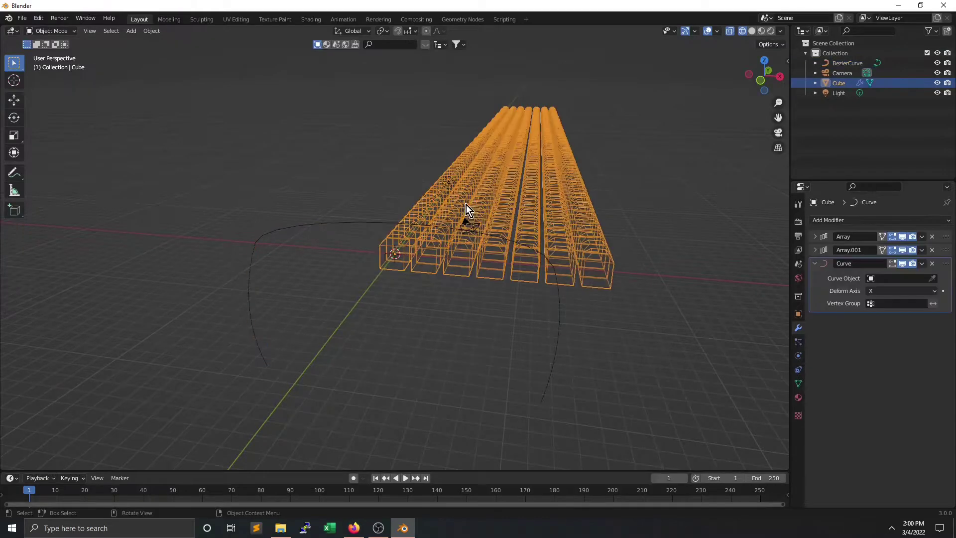
pyautogui.click(934, 280)
pyautogui.click(374, 223)
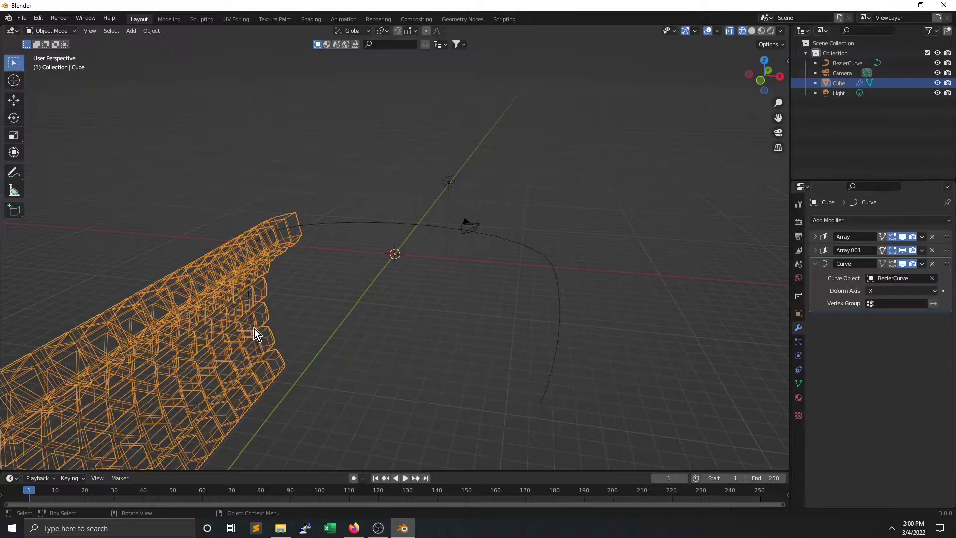
# Step: Toggle the Curve modifier's viewport display off and on, and hide Array.001 in the viewport
pyautogui.moveTo(255, 329)
pyautogui.mouseDown(button='middle')
pyautogui.moveTo(307, 308)
pyautogui.moveTo(226, 316)
pyautogui.moveTo(249, 324)
pyautogui.mouseUp(button='middle')
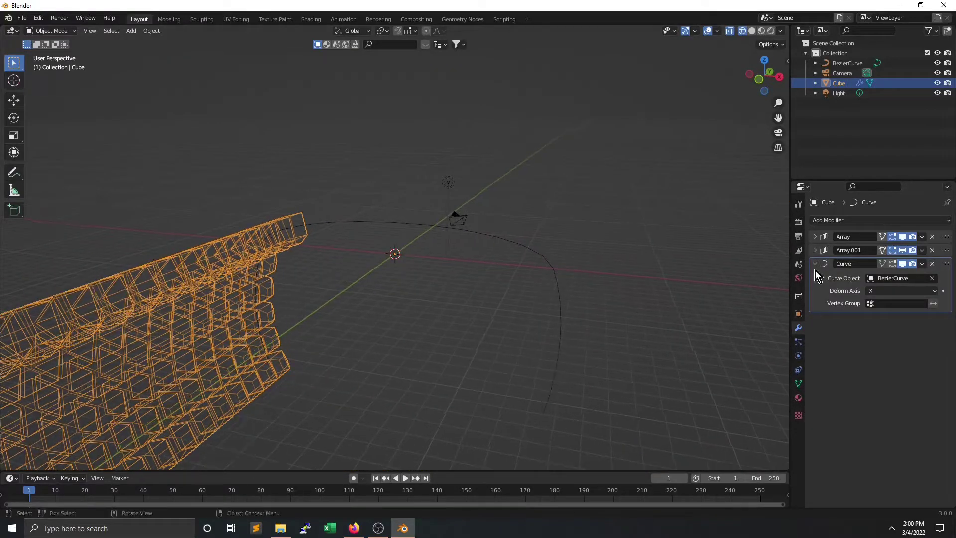
pyautogui.click(903, 263)
pyautogui.moveTo(489, 221)
pyautogui.mouseDown(button='middle')
pyautogui.moveTo(503, 247)
pyautogui.moveTo(507, 226)
pyautogui.mouseUp(button='middle')
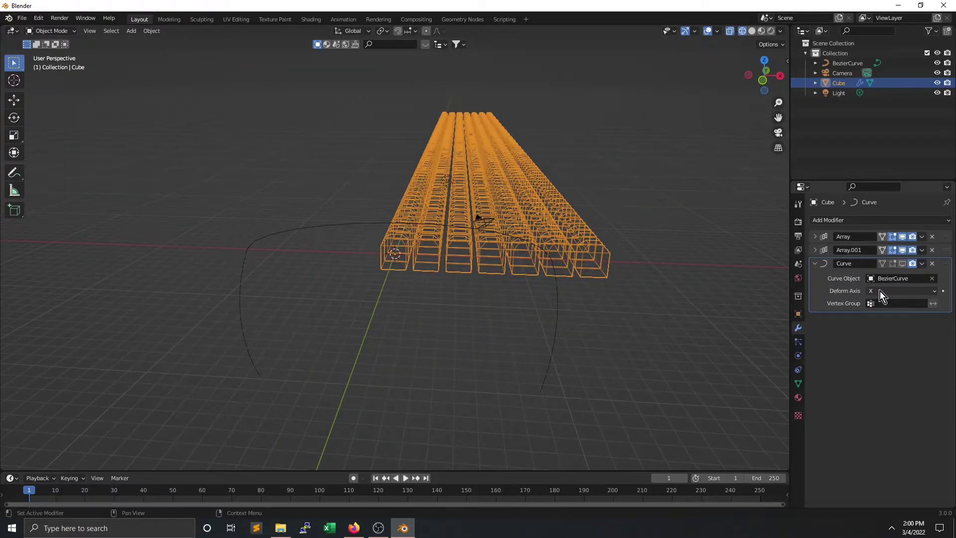
pyautogui.moveTo(438, 280); pyautogui.dragTo(483, 291, button='middle')
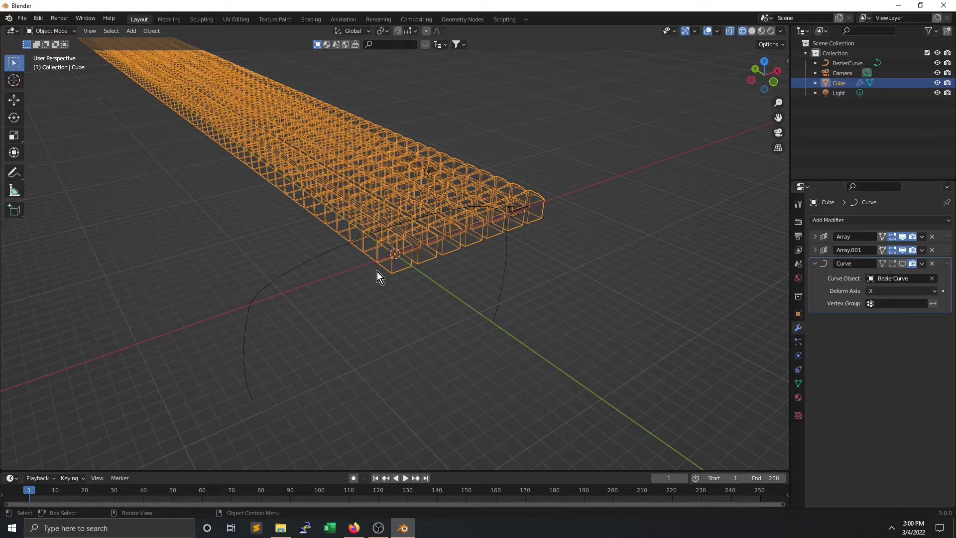
pyautogui.click(902, 250)
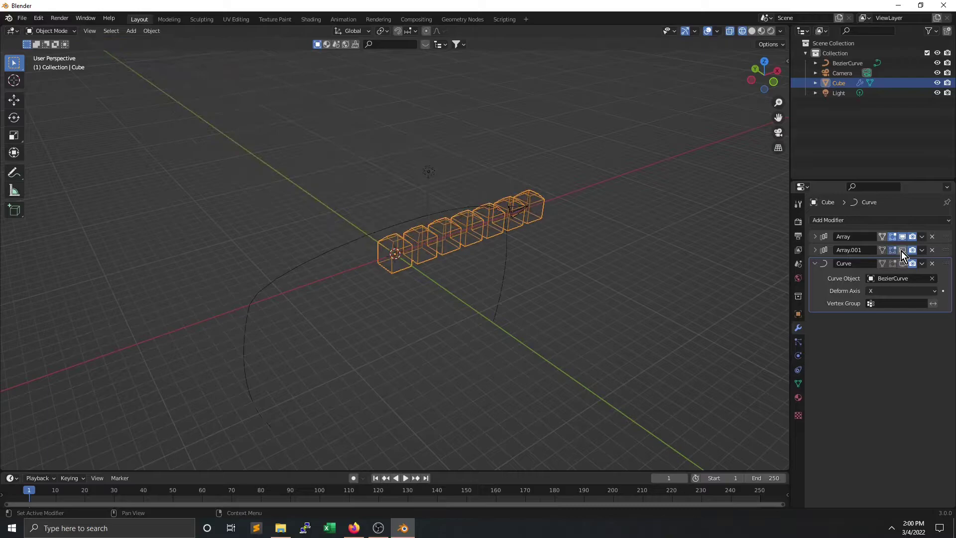
pyautogui.moveTo(464, 271); pyautogui.dragTo(460, 249, button='middle')
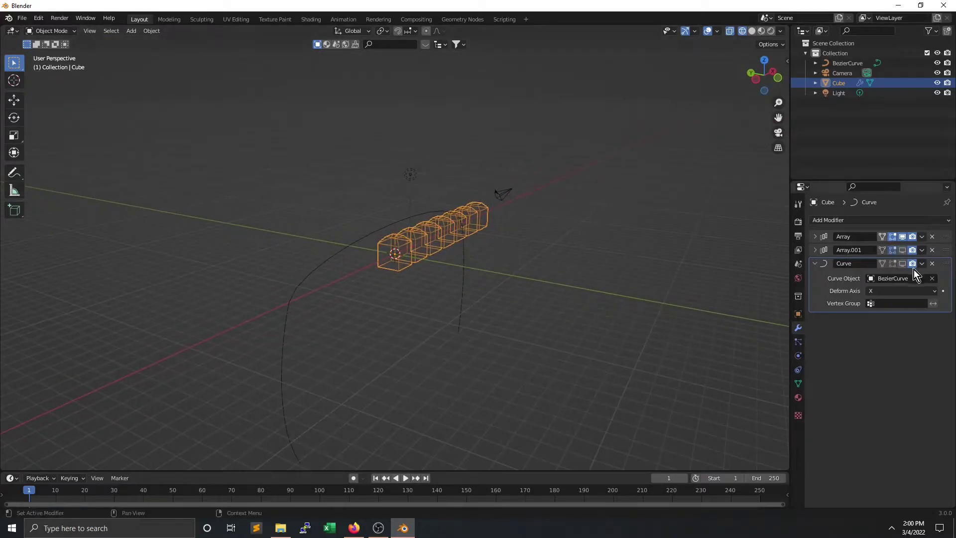
pyautogui.click(903, 264)
pyautogui.moveTo(458, 367); pyautogui.dragTo(339, 370, button='middle')
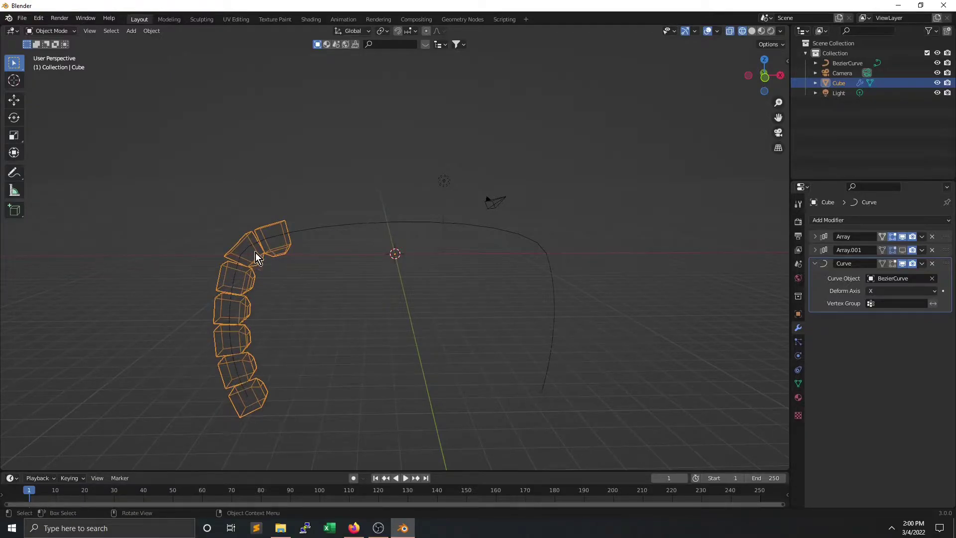
# Step: Scale the Bezier curve up further and check its control points
pyautogui.click(546, 251)
pyautogui.press('s')
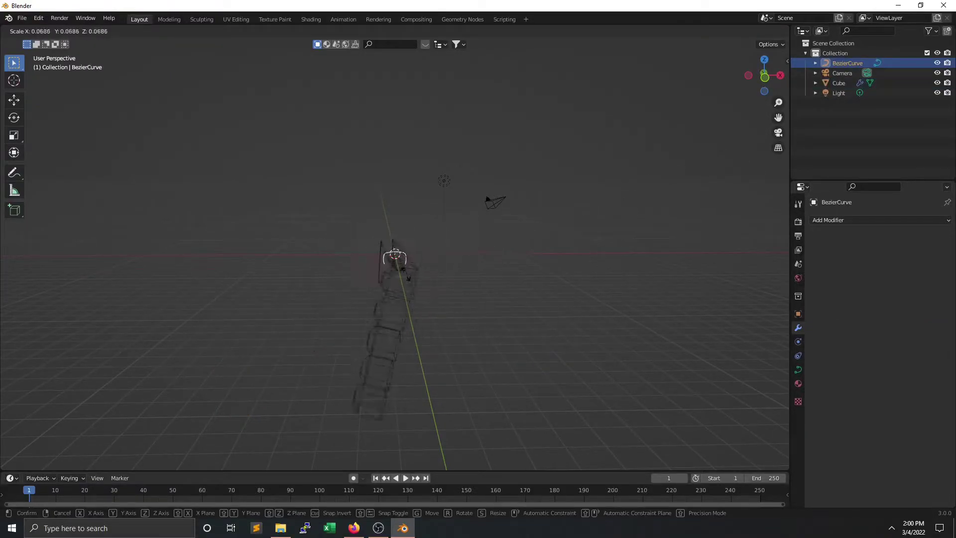
pyautogui.click(493, 199)
pyautogui.press('Tab')
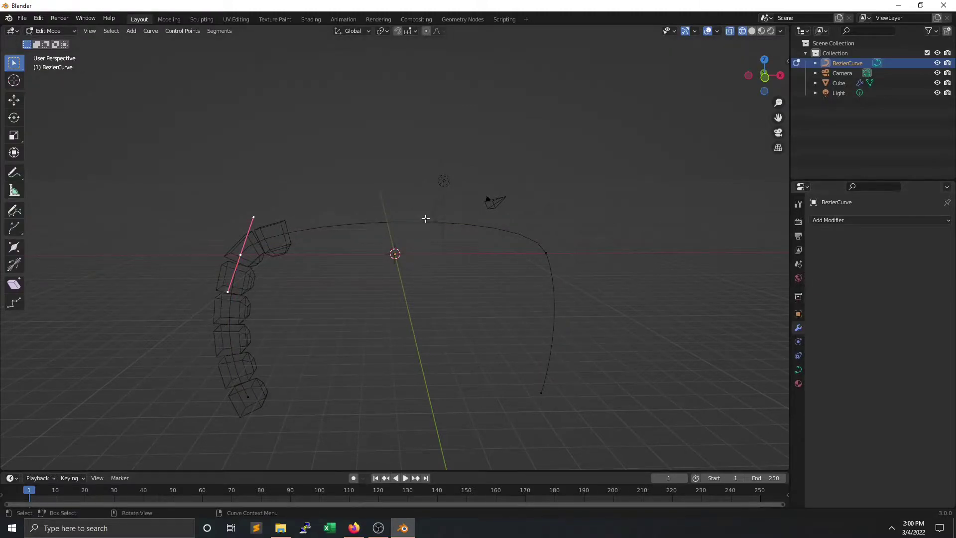
pyautogui.press('Tab')
# Step: Rotate the cube mesh 180° about the X axis in Edit Mode
pyautogui.click(263, 228)
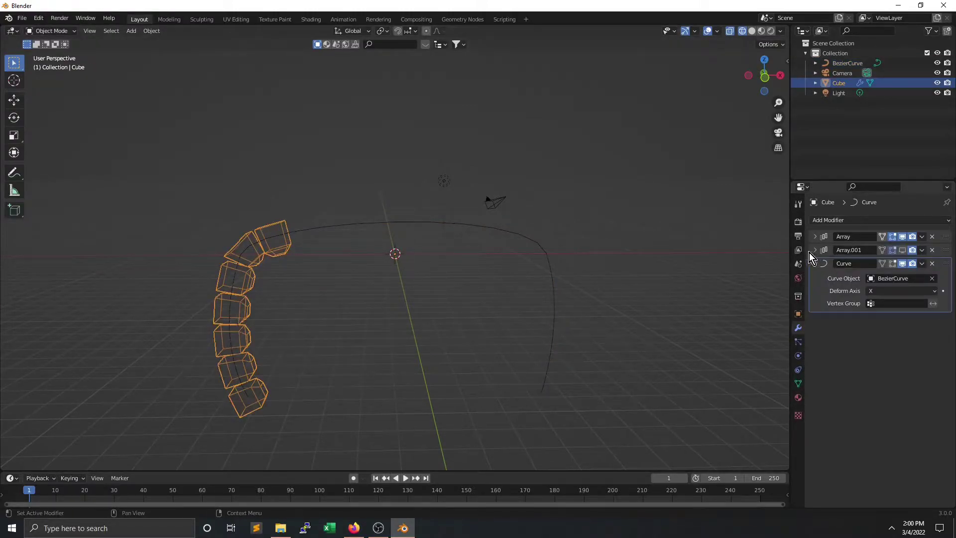
pyautogui.press('Tab')
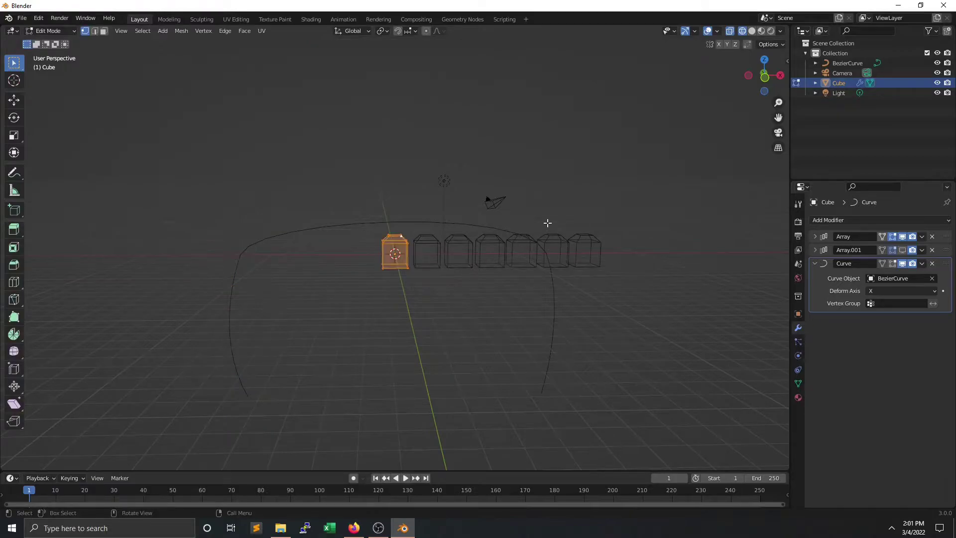
pyautogui.press('r')
pyautogui.press('x')
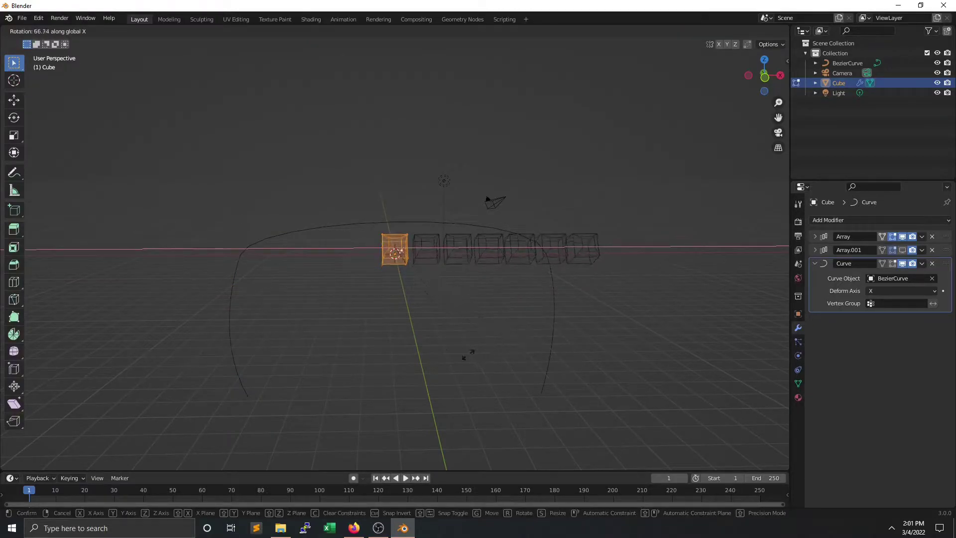
pyautogui.write('180')
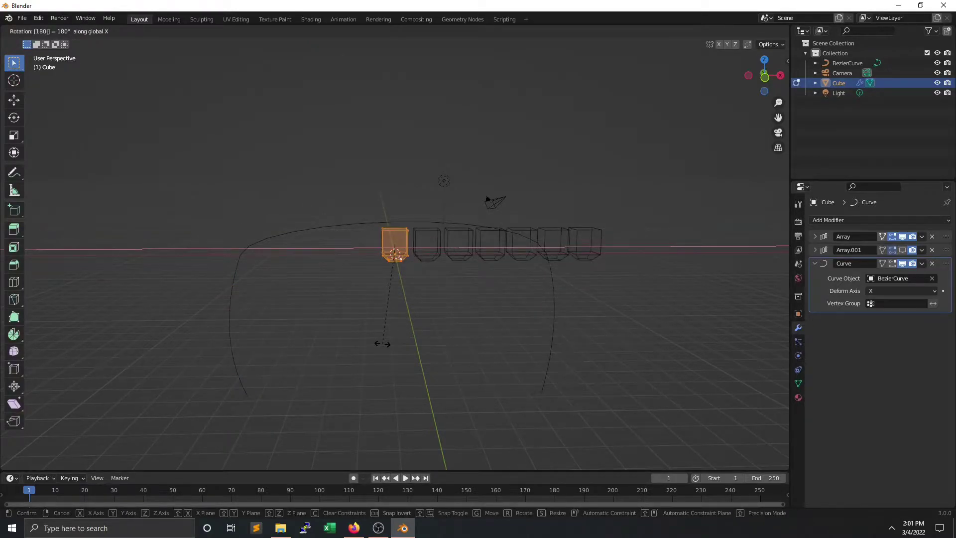
pyautogui.press('Return')
pyautogui.press('Tab')
pyautogui.moveTo(383, 345)
pyautogui.mouseDown(button='middle')
pyautogui.moveTo(334, 305)
pyautogui.moveTo(375, 297)
pyautogui.mouseUp(button='middle')
# Step: Switch the viewport to Solid shading and look up the bent cube column
pyautogui.press('z')
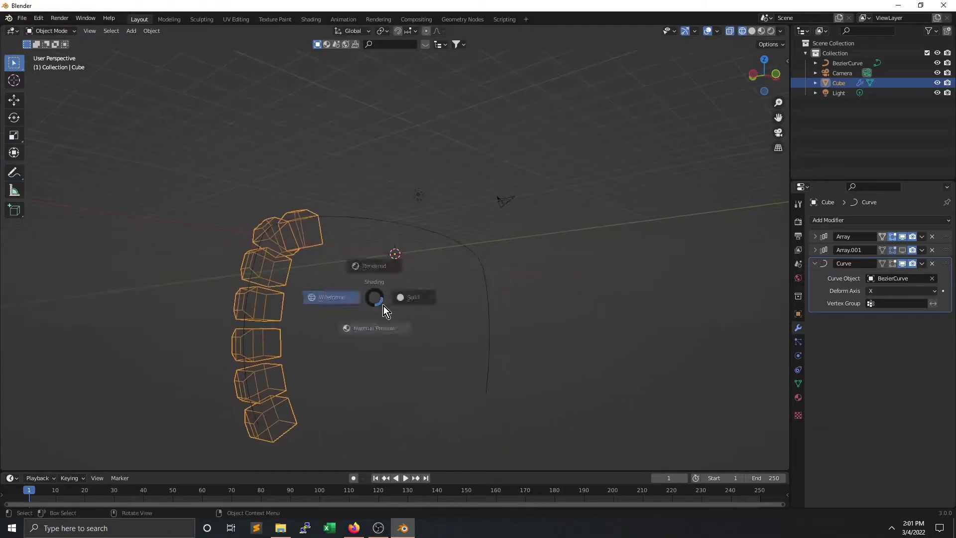
pyautogui.click(420, 295)
pyautogui.moveTo(268, 290)
pyautogui.mouseDown(button='middle')
pyautogui.moveTo(323, 309)
pyautogui.moveTo(231, 317)
pyautogui.mouseUp(button='middle')
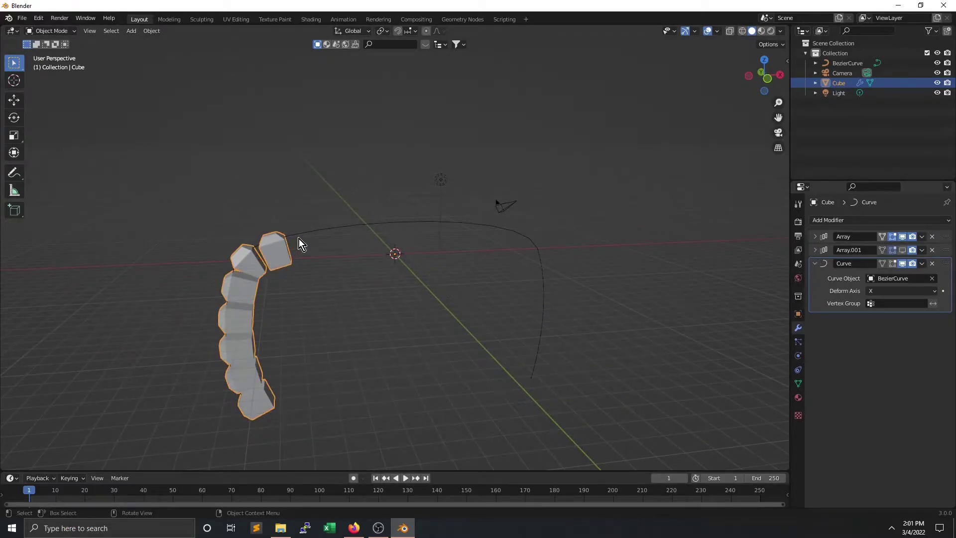
# Step: Set the first Array modifier's Fit Type to Fit Curve with BezierCurve as its curve
pyautogui.click(815, 237)
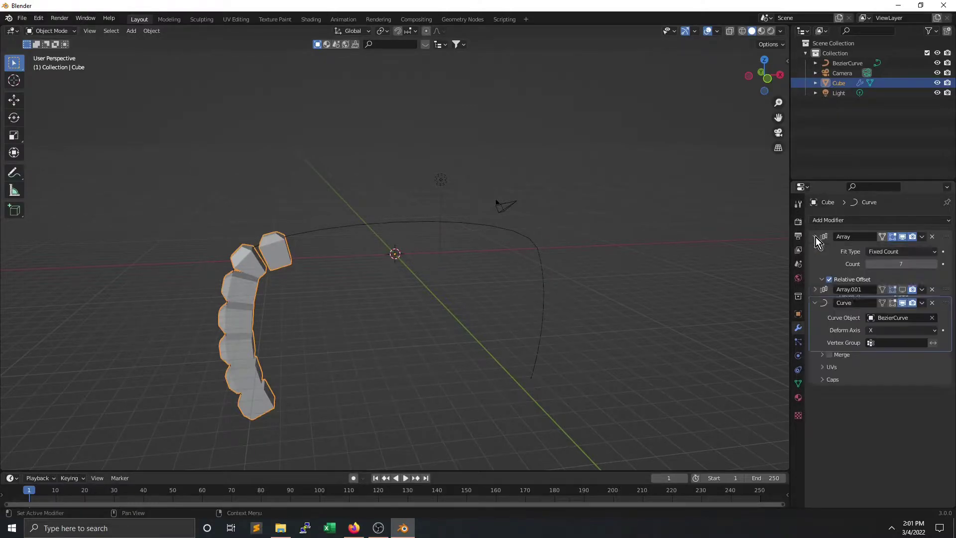
pyautogui.click(894, 253)
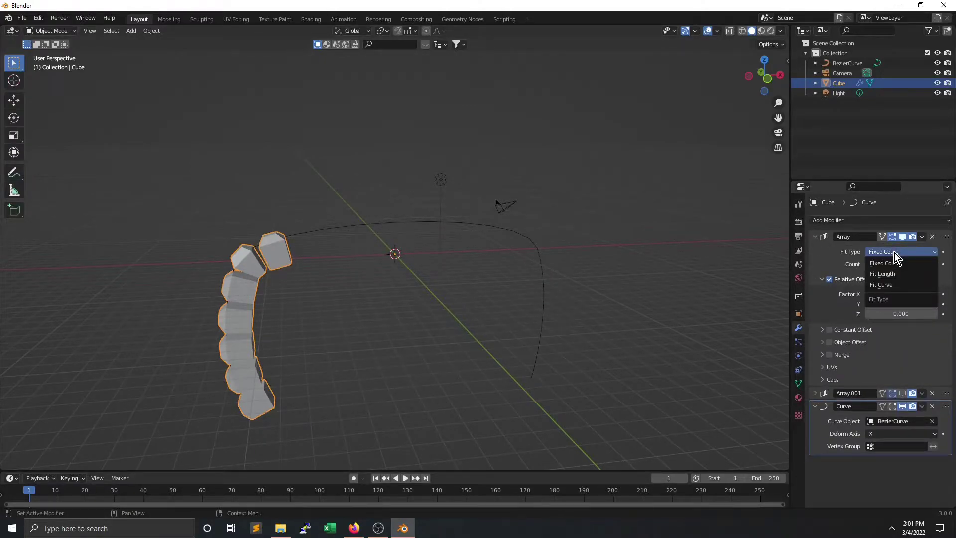
pyautogui.click(890, 284)
pyautogui.click(935, 264)
pyautogui.click(498, 224)
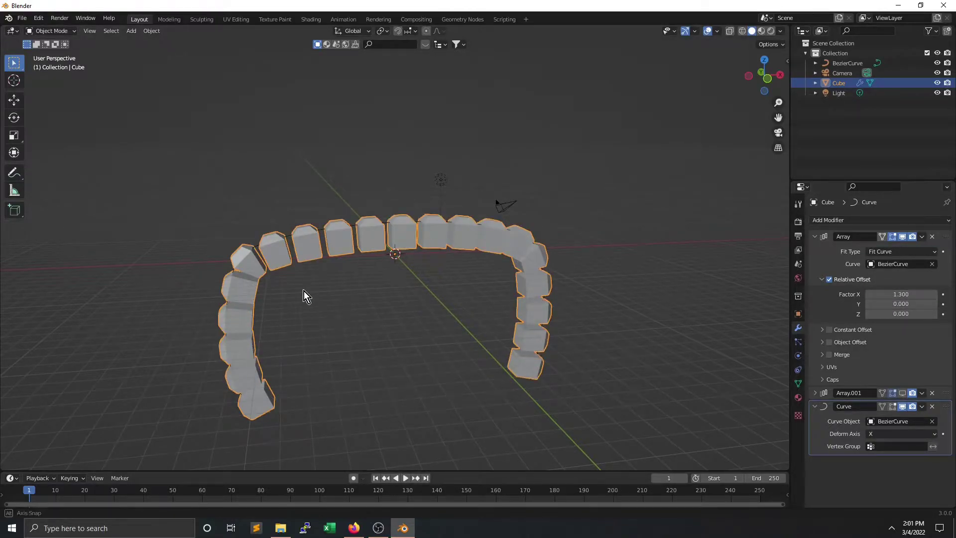
# Step: Orbit around the arch to check the cubes now span it end to end
pyautogui.moveTo(303, 294); pyautogui.dragTo(276, 247, button='middle')
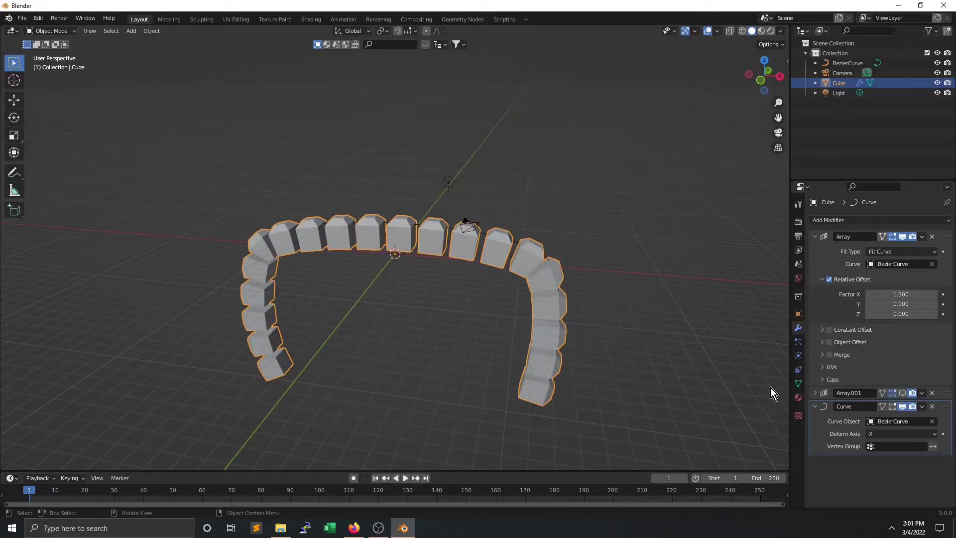
pyautogui.moveTo(591, 283); pyautogui.dragTo(545, 284, button='middle')
pyautogui.scroll(-4, 421, 324)
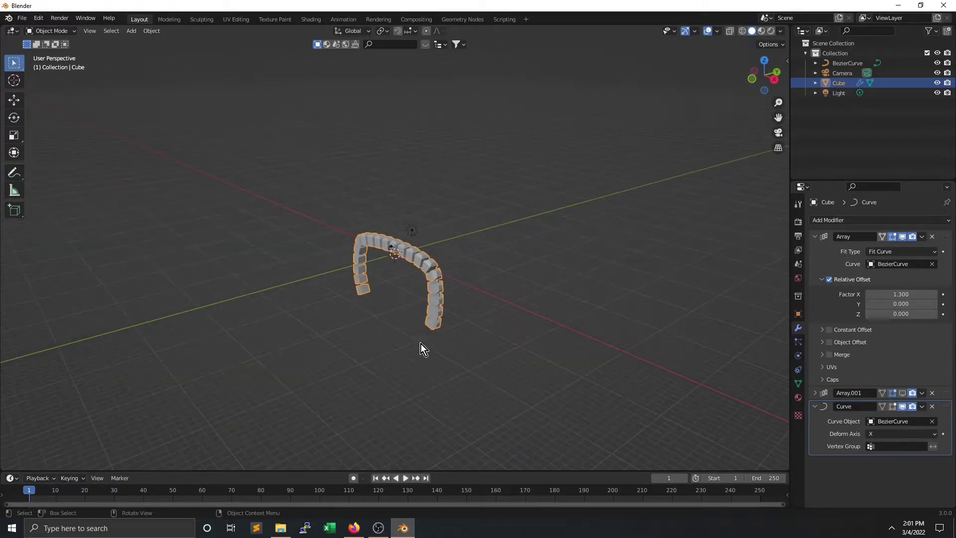
pyautogui.moveTo(421, 348); pyautogui.dragTo(493, 264, button='middle')
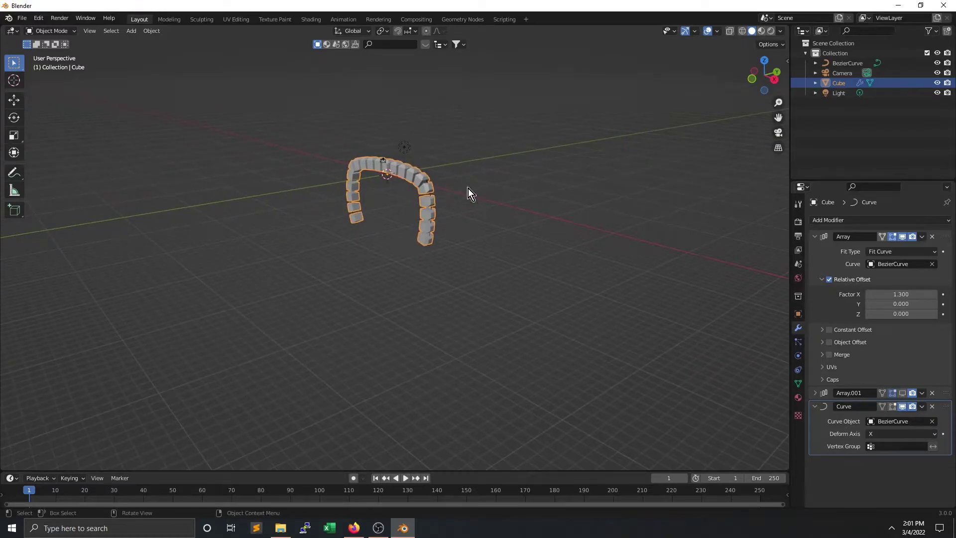
pyautogui.moveTo(443, 166); pyautogui.dragTo(427, 192, button='middle')
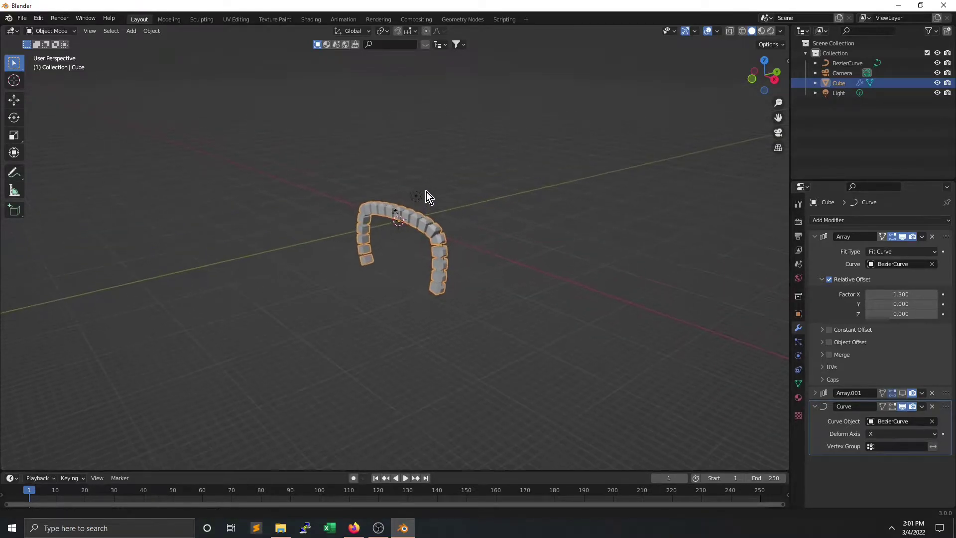
pyautogui.scroll(3, 421, 211)
pyautogui.hotkey('shift', 'a')
# Step: Add a Bezier circle and scale it up about 3.43 times around the arch
pyautogui.moveTo(418, 229)
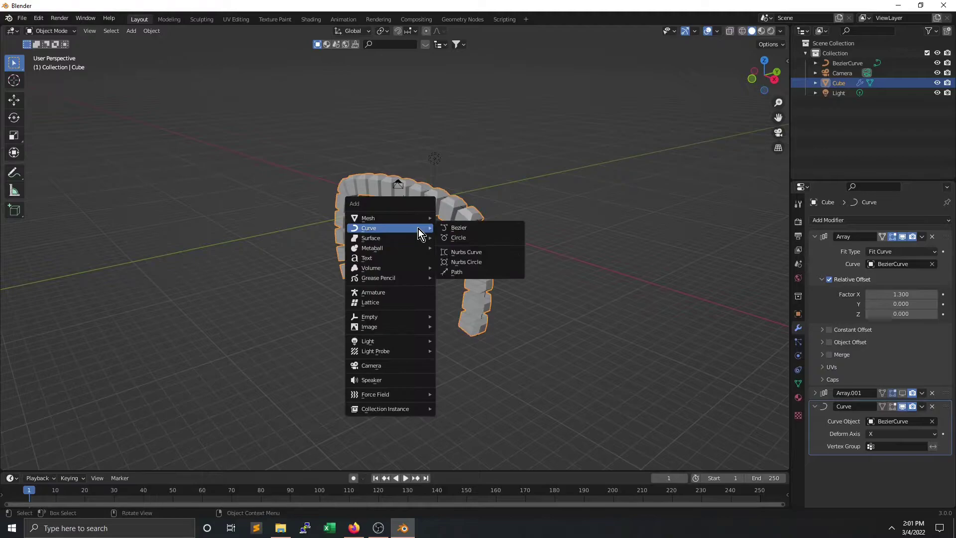
pyautogui.click(474, 237)
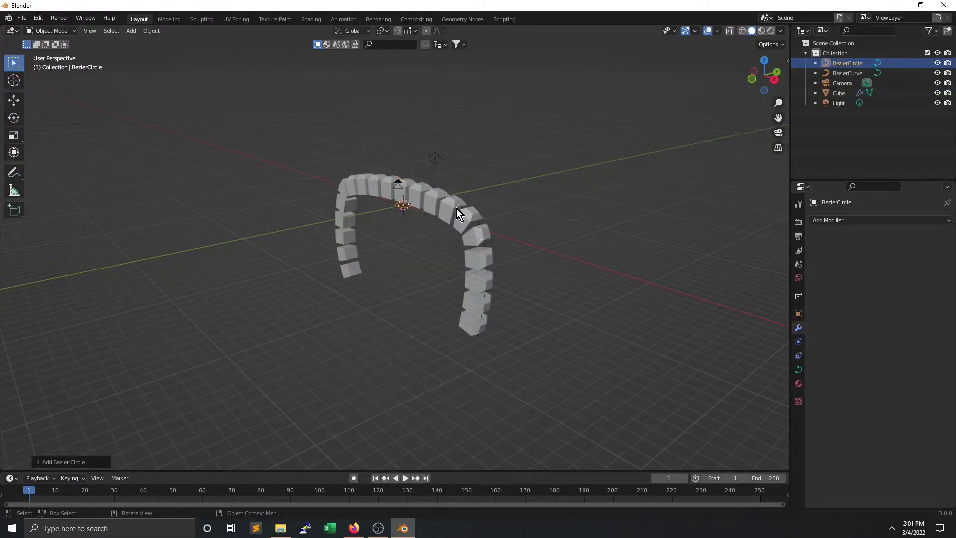
pyautogui.press('s')
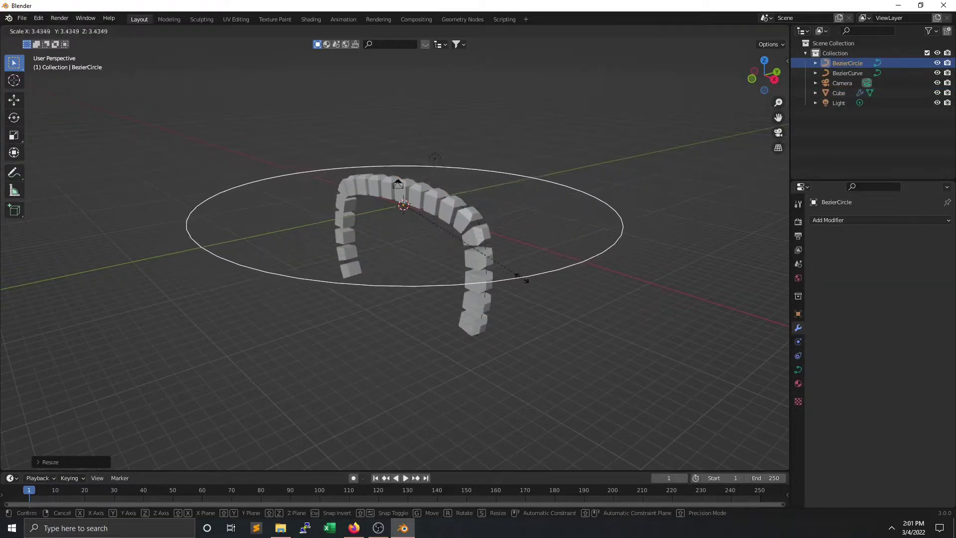
pyautogui.click(404, 201)
pyautogui.moveTo(459, 159); pyautogui.dragTo(462, 183, button='middle')
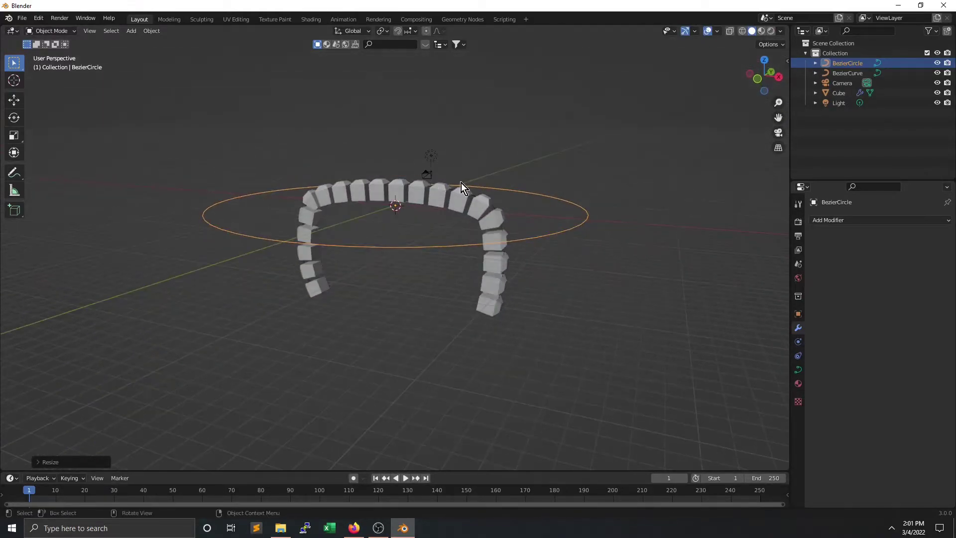
# Step: Rotate the Bezier circle 90° about Y so it stands upright
pyautogui.press('r')
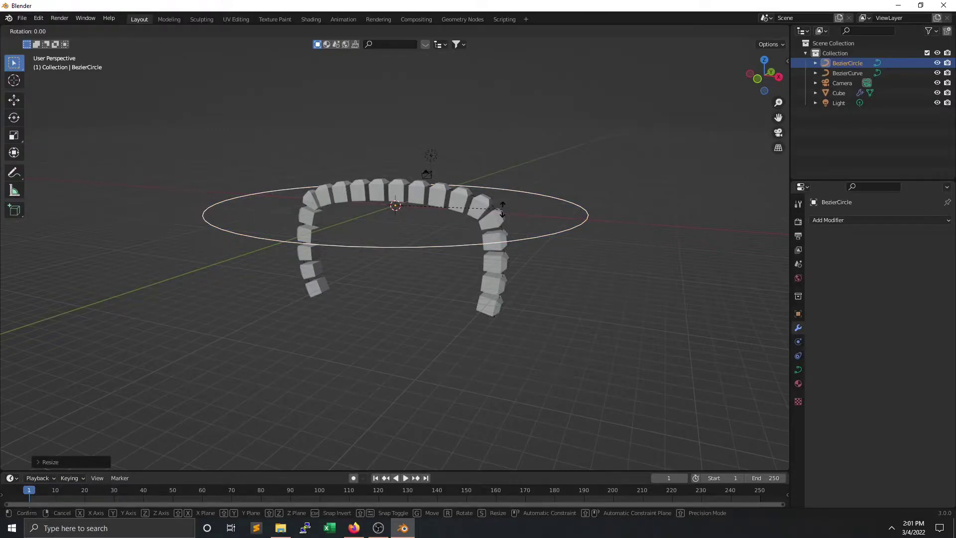
pyautogui.write('y')
pyautogui.write('90')
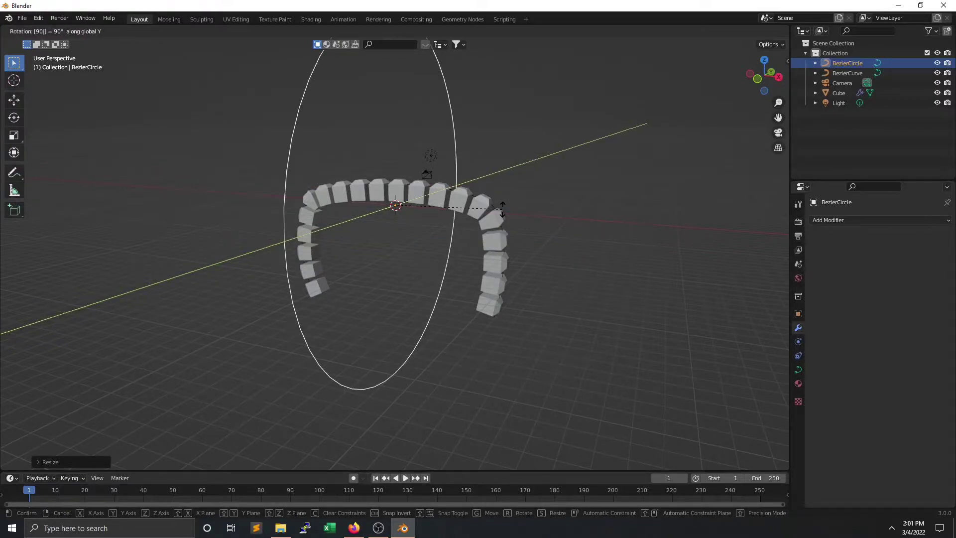
pyautogui.press('Return')
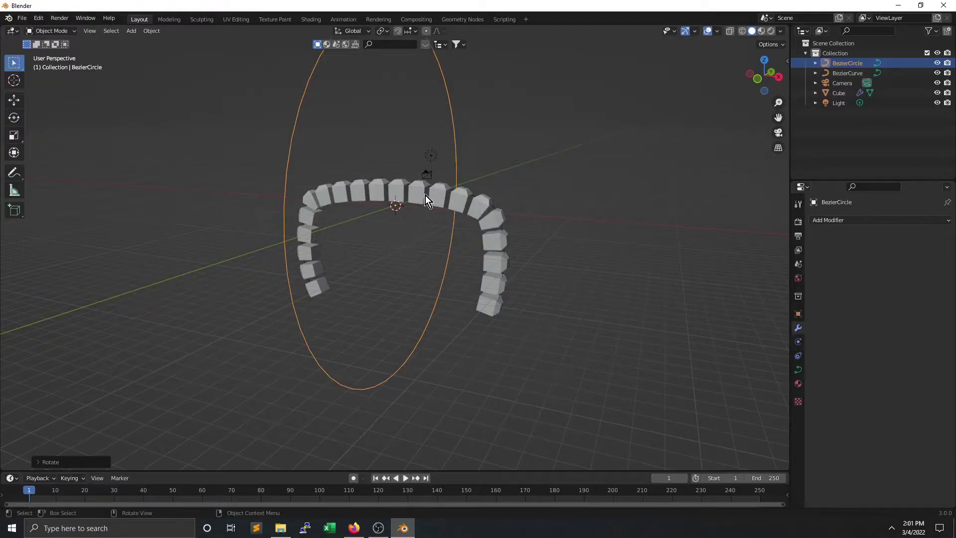
pyautogui.moveTo(425, 195); pyautogui.dragTo(409, 222, button='middle')
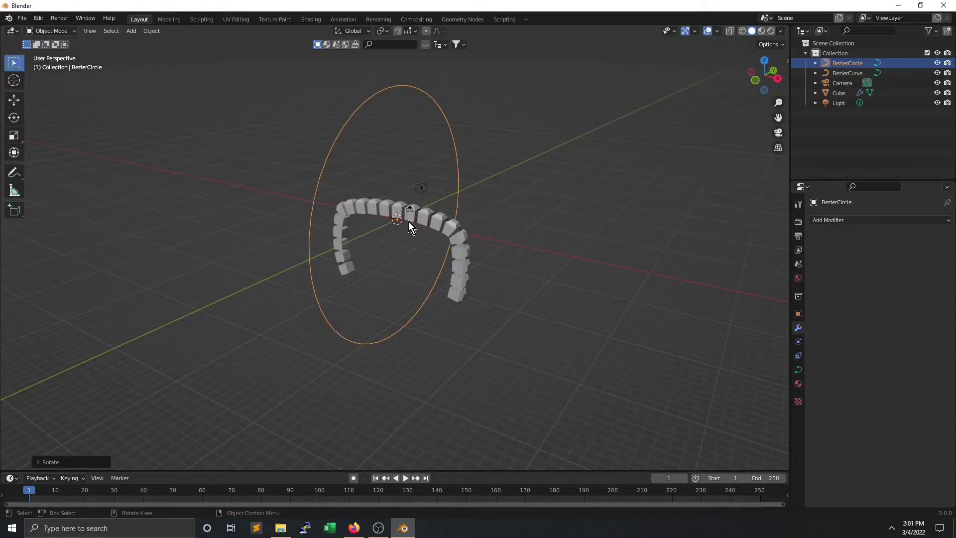
# Step: Select the cube array and show the second Array modifier in the viewport
pyautogui.click(426, 219)
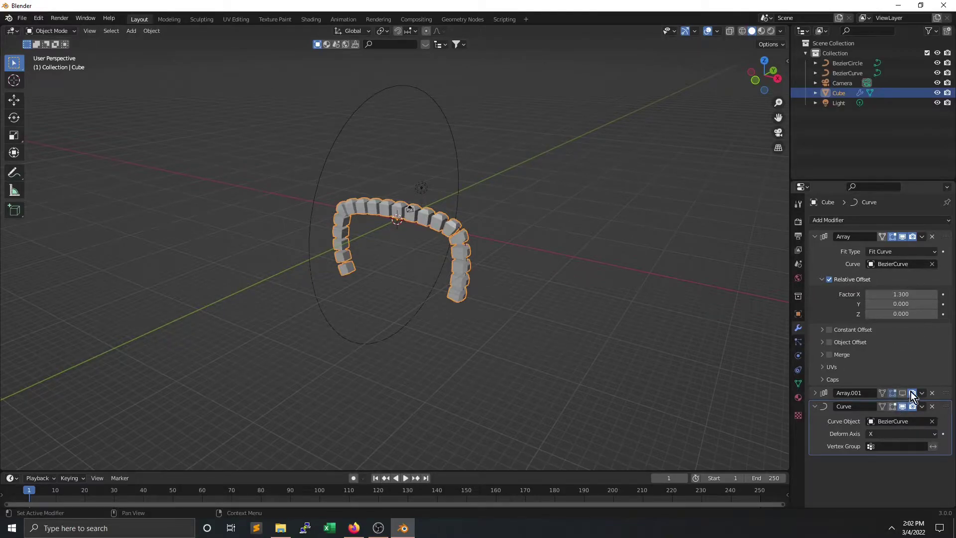
pyautogui.click(903, 393)
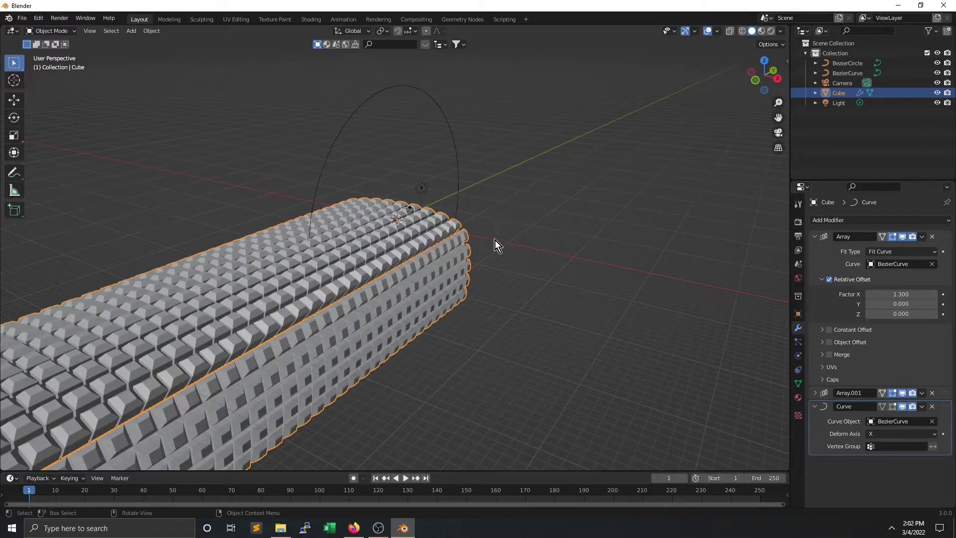
pyautogui.moveTo(495, 240); pyautogui.dragTo(333, 220, button='middle')
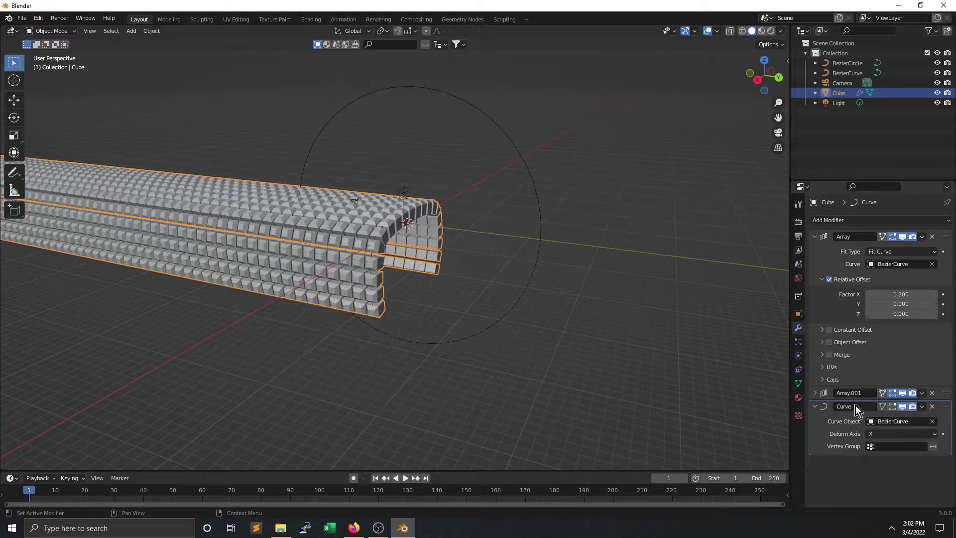
# Step: Add a Curve deform modifier to the cube targeting BezierCircle
pyautogui.click(877, 222)
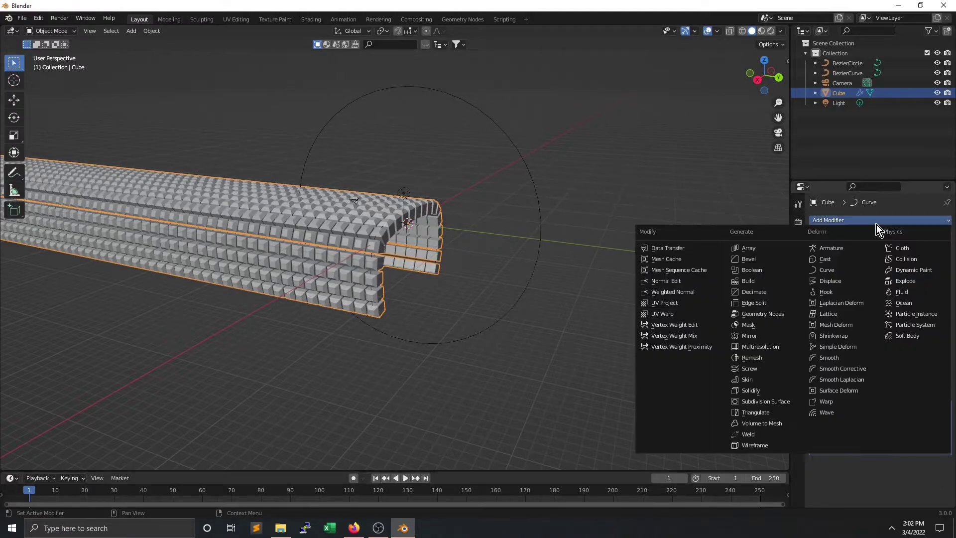
pyautogui.click(840, 272)
pyautogui.click(933, 478)
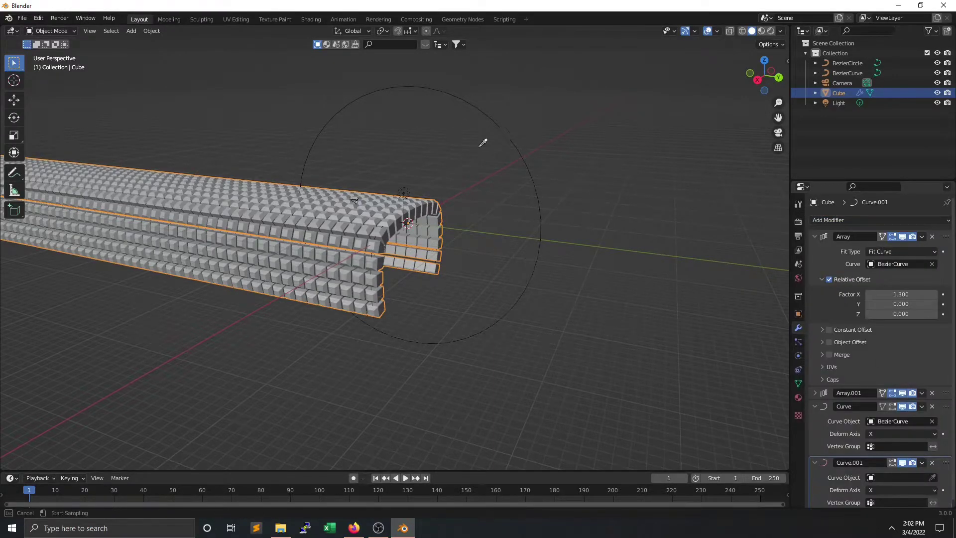
pyautogui.click(488, 103)
pyautogui.moveTo(372, 290); pyautogui.dragTo(401, 274, button='middle')
pyautogui.scroll(-3, 402, 274)
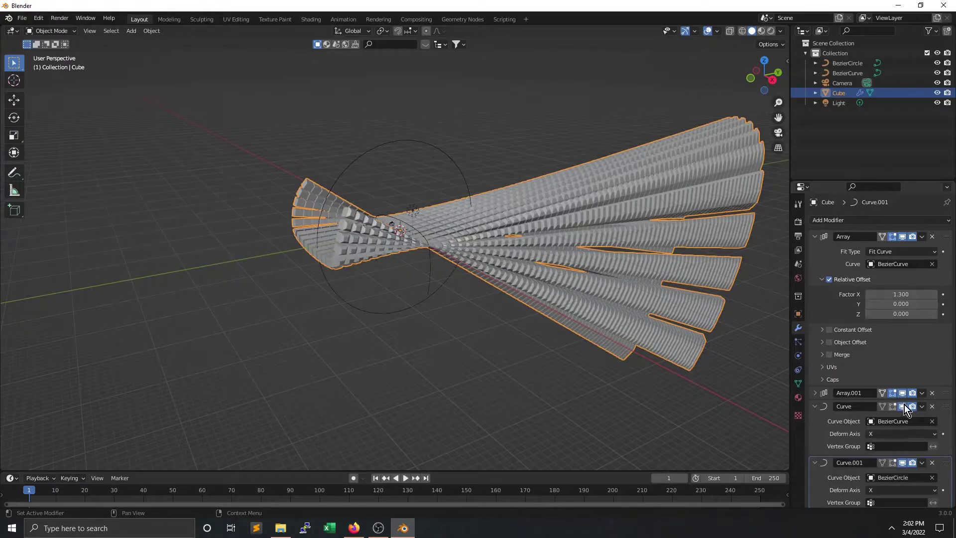
# Step: Toggle the circle bend, second array and first curve bend in the viewport to compare shapes
pyautogui.click(903, 462)
pyautogui.moveTo(725, 447); pyautogui.dragTo(770, 318, button='middle')
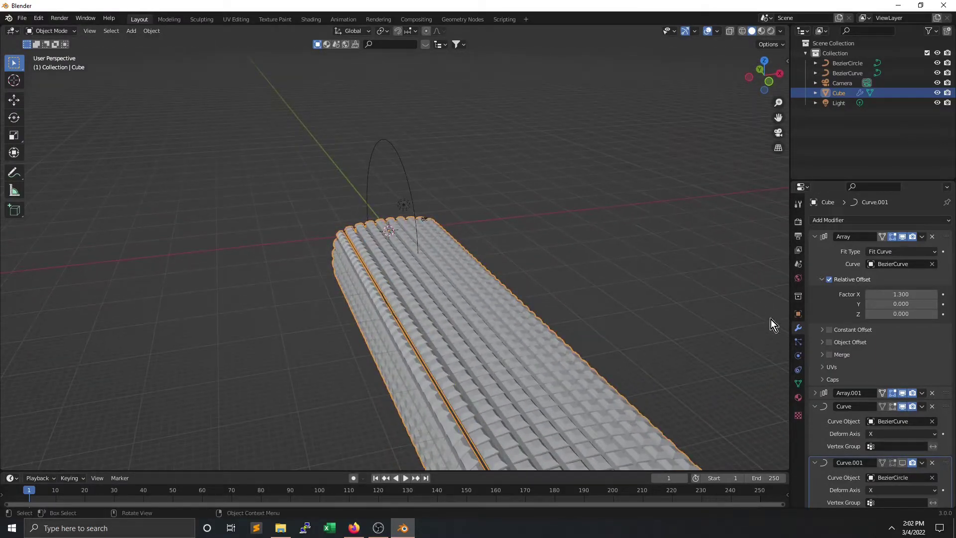
pyautogui.click(902, 394)
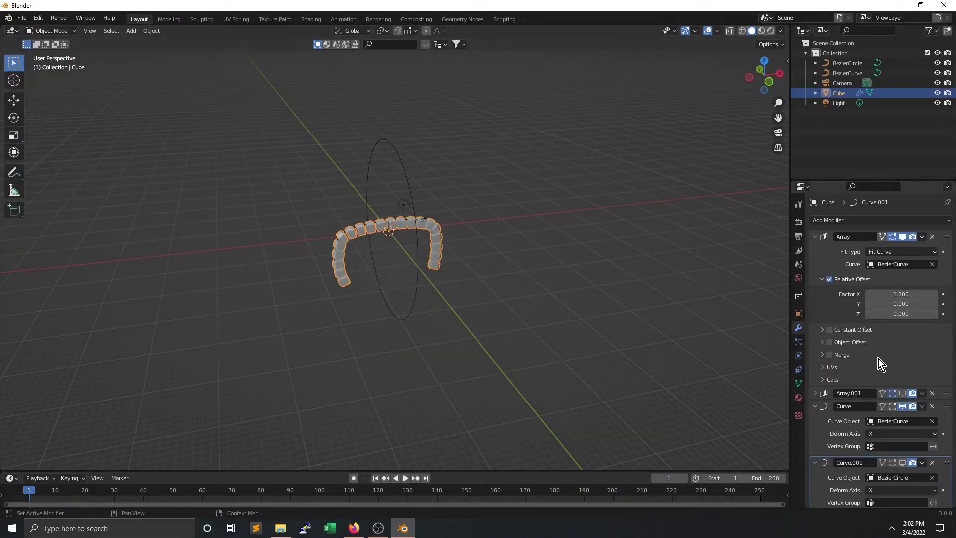
pyautogui.click(902, 393)
pyautogui.click(902, 407)
pyautogui.scroll(4, 565, 328)
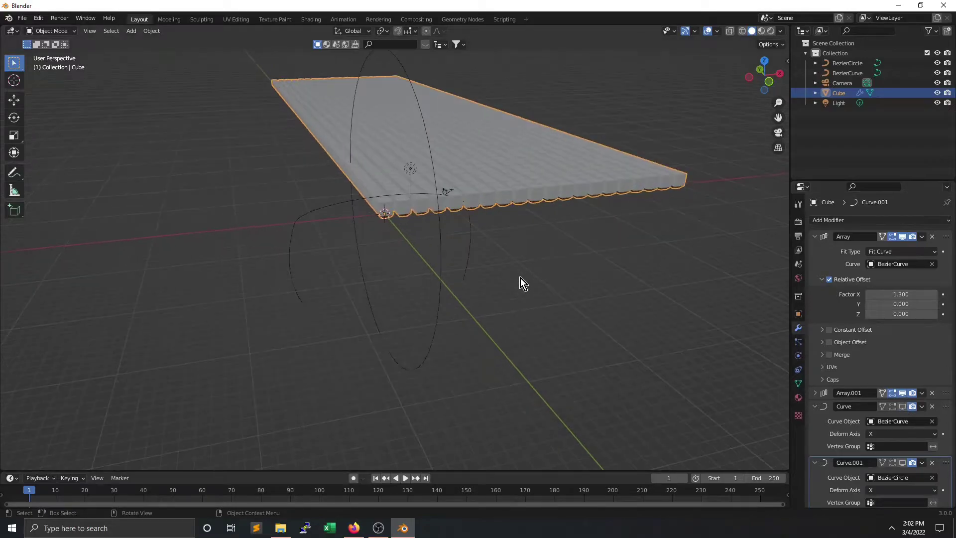
pyautogui.moveTo(515, 224); pyautogui.dragTo(352, 174, button='middle')
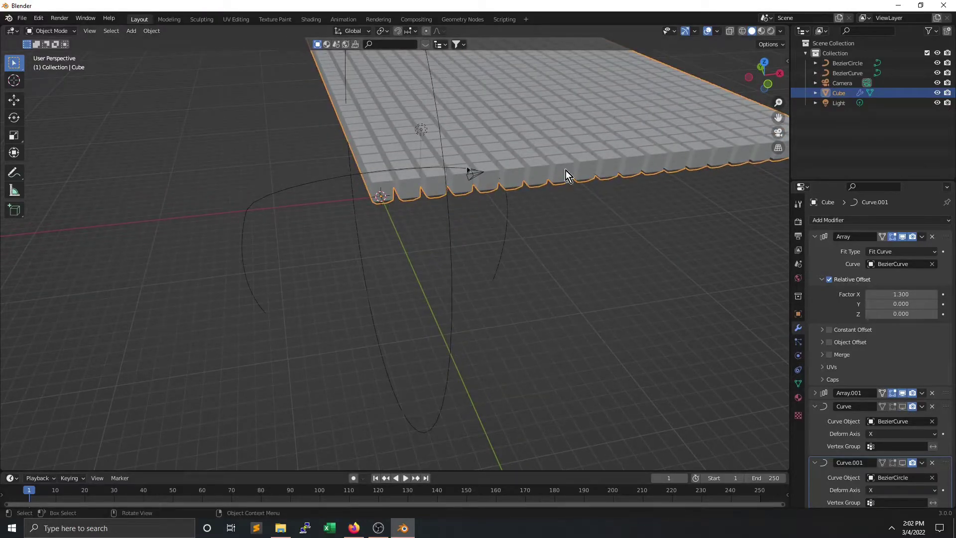
pyautogui.moveTo(425, 172); pyautogui.dragTo(137, 163, button='middle')
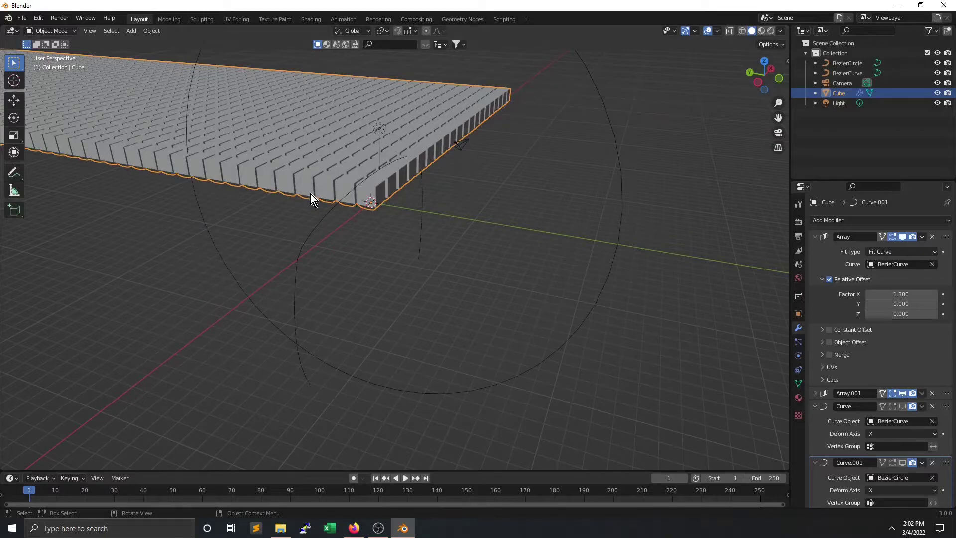
pyautogui.moveTo(311, 195)
pyautogui.mouseDown(button='middle')
pyautogui.moveTo(376, 205)
pyautogui.moveTo(372, 223)
pyautogui.moveTo(319, 209)
pyautogui.mouseUp(button='middle')
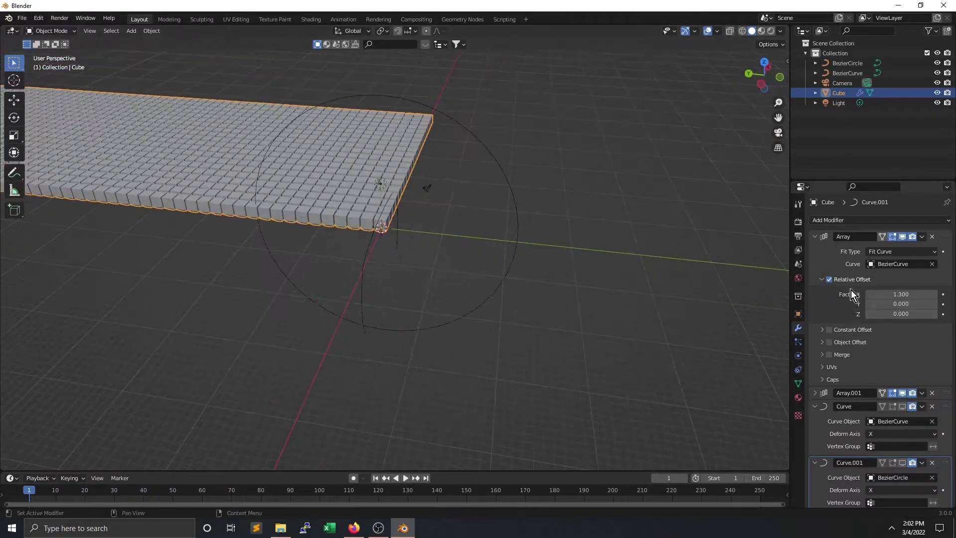
pyautogui.moveTo(357, 245); pyautogui.dragTo(423, 246, button='middle')
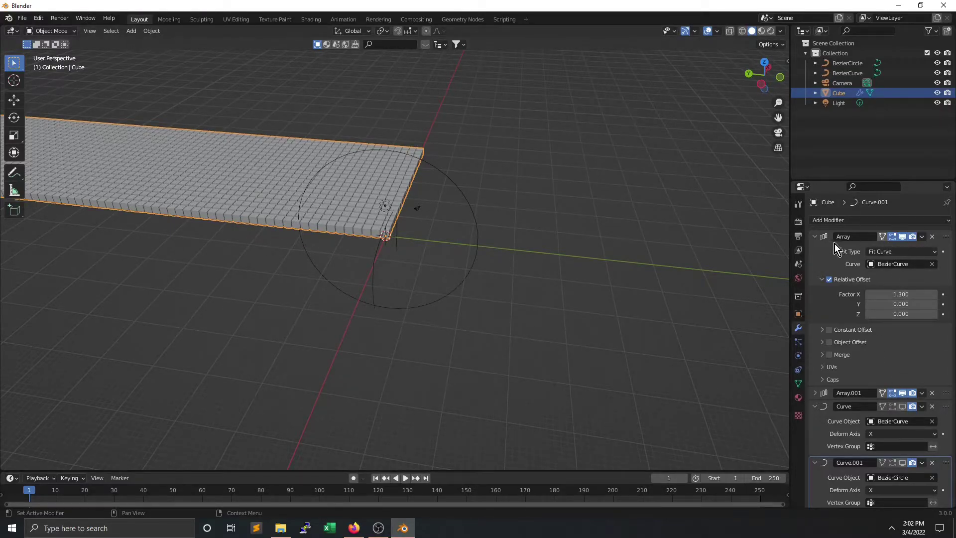
# Step: Collapse the first Array and re-show the first curve bend, viewing the curved tube
pyautogui.click(814, 236)
pyautogui.click(902, 264)
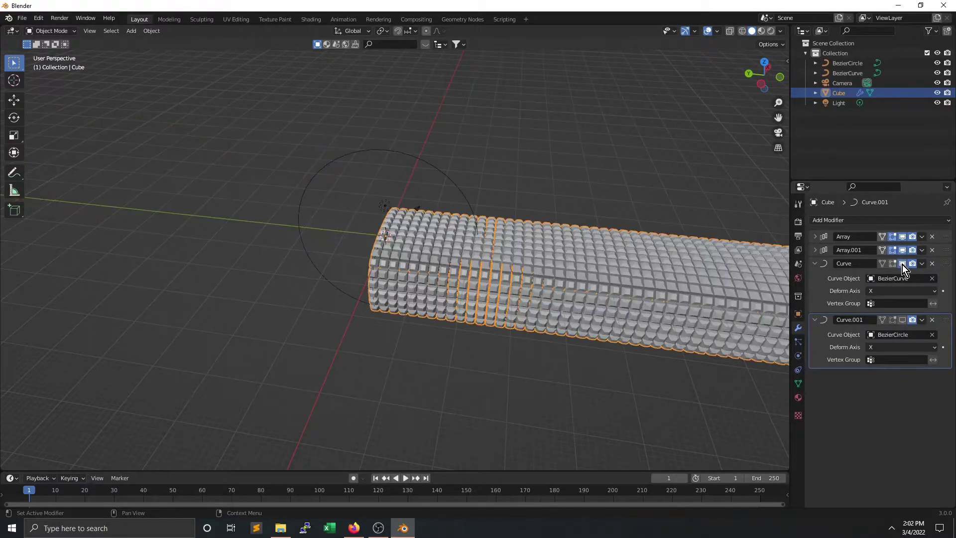
pyautogui.moveTo(367, 241); pyautogui.dragTo(408, 229, button='middle')
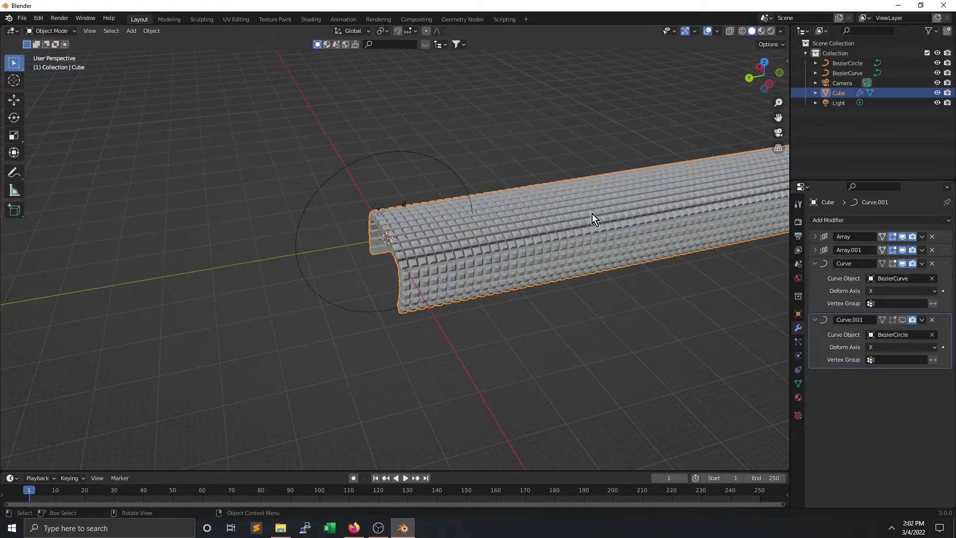
pyautogui.moveTo(404, 238)
pyautogui.mouseDown(button='middle')
pyautogui.moveTo(406, 223)
pyautogui.moveTo(388, 232)
pyautogui.mouseUp(button='middle')
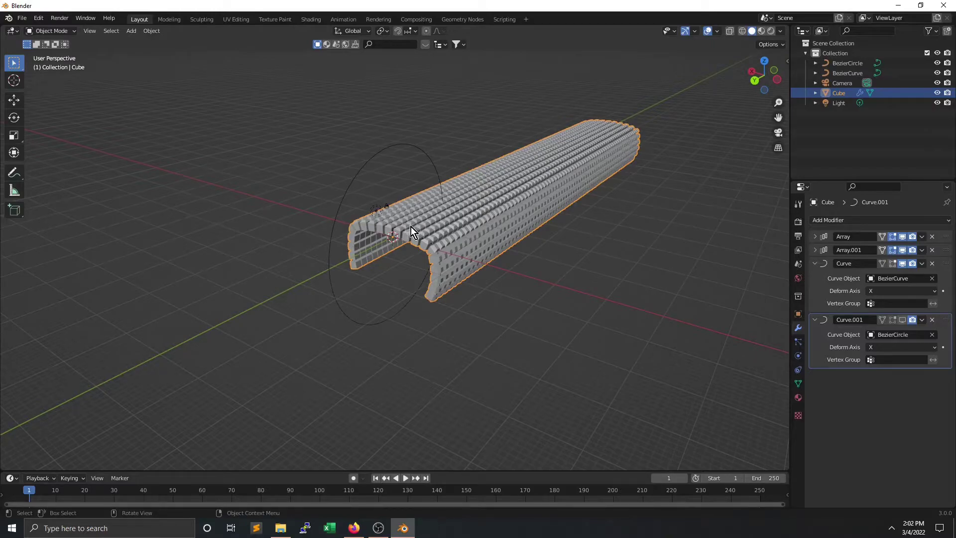
pyautogui.moveTo(568, 189); pyautogui.dragTo(225, 187, button='middle')
pyautogui.moveTo(398, 255); pyautogui.dragTo(506, 226, button='middle')
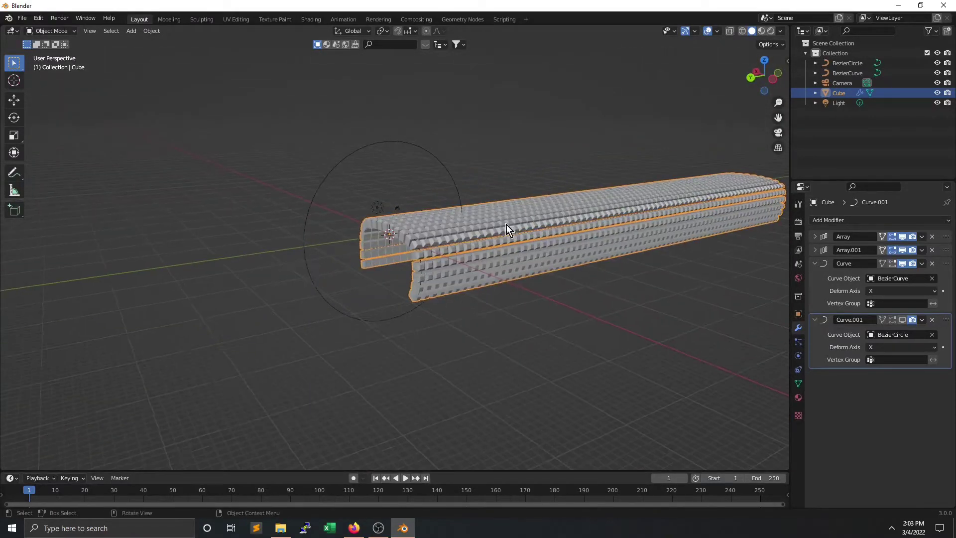
# Step: Set Curve.001's deform axis to -Y and show its bend, forming a torus
pyautogui.click(886, 346)
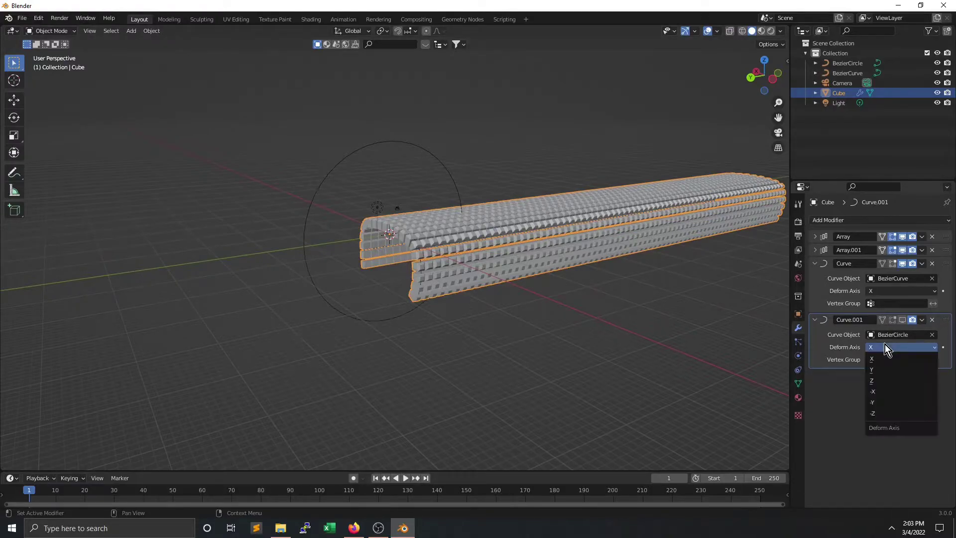
pyautogui.click(889, 405)
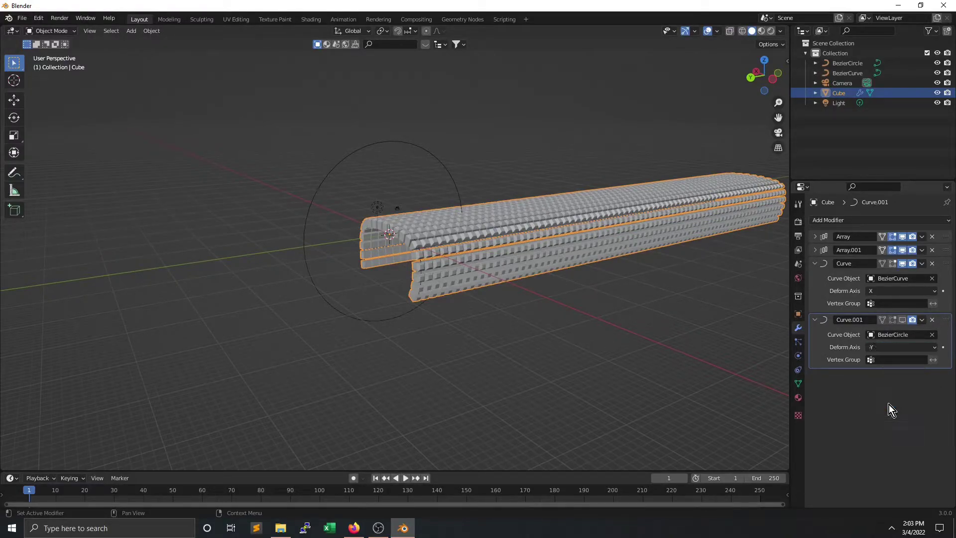
pyautogui.click(903, 320)
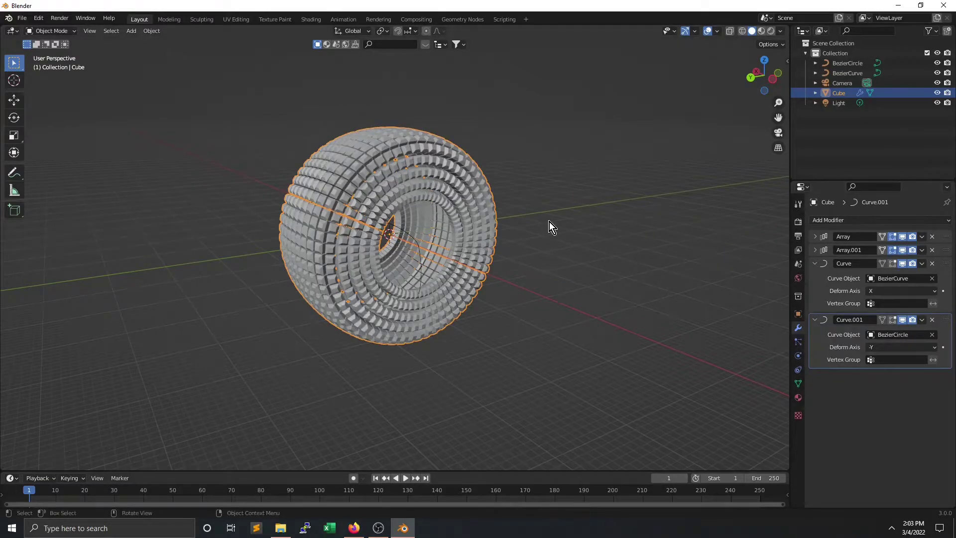
pyautogui.moveTo(549, 222); pyautogui.dragTo(807, 356, button='middle')
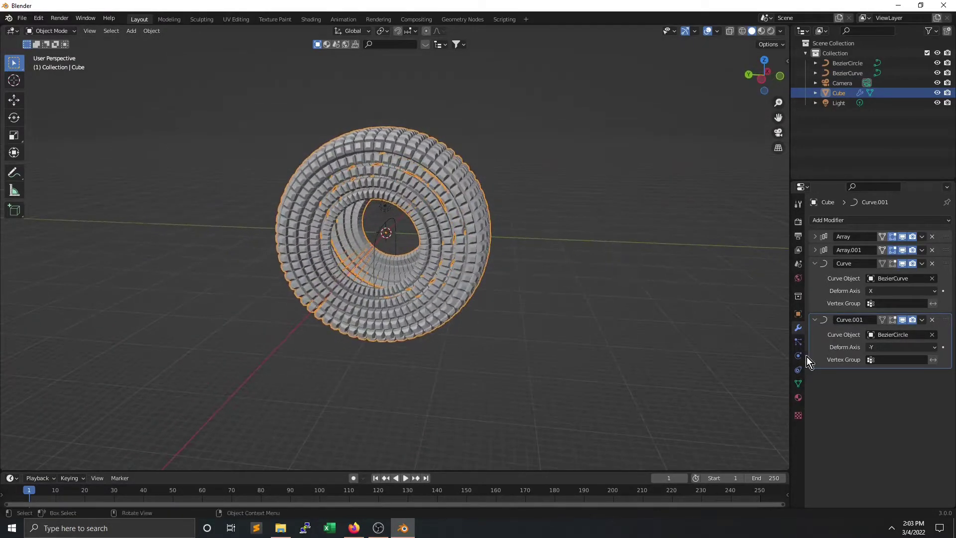
# Step: Try the Y and then Z deform axes on Curve.001 to compare results
pyautogui.click(888, 349)
pyautogui.click(884, 372)
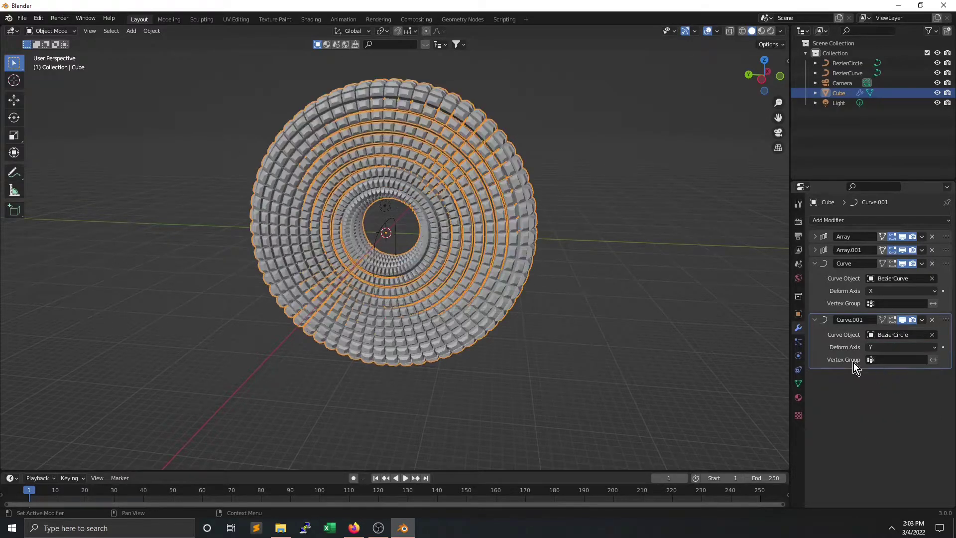
pyautogui.moveTo(390, 170); pyautogui.dragTo(362, 193, button='middle')
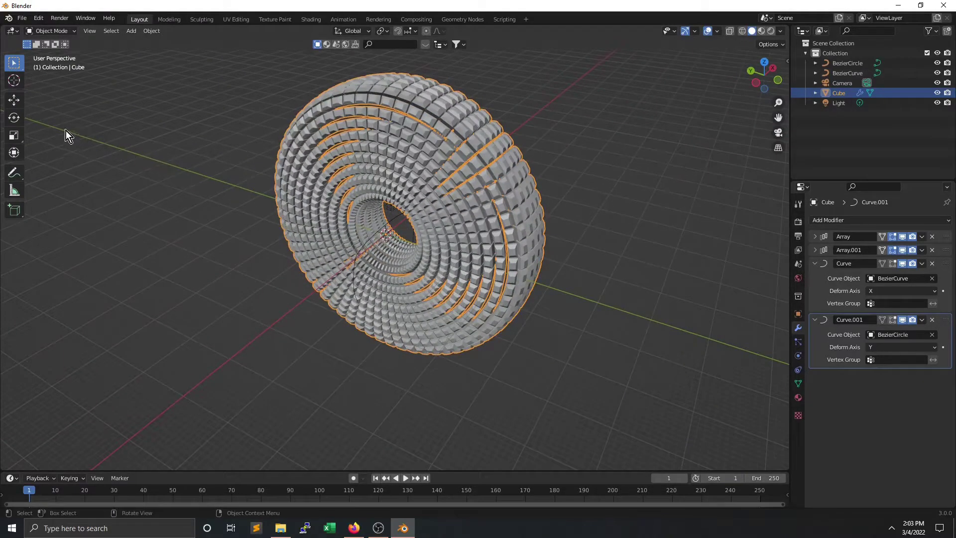
pyautogui.click(912, 347)
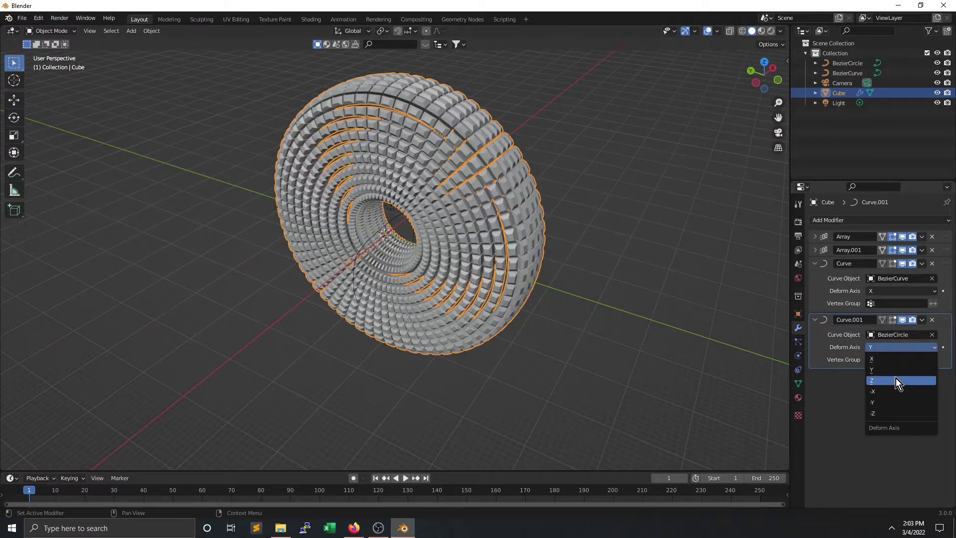
pyautogui.click(896, 381)
pyautogui.moveTo(588, 282); pyautogui.dragTo(868, 324, button='middle')
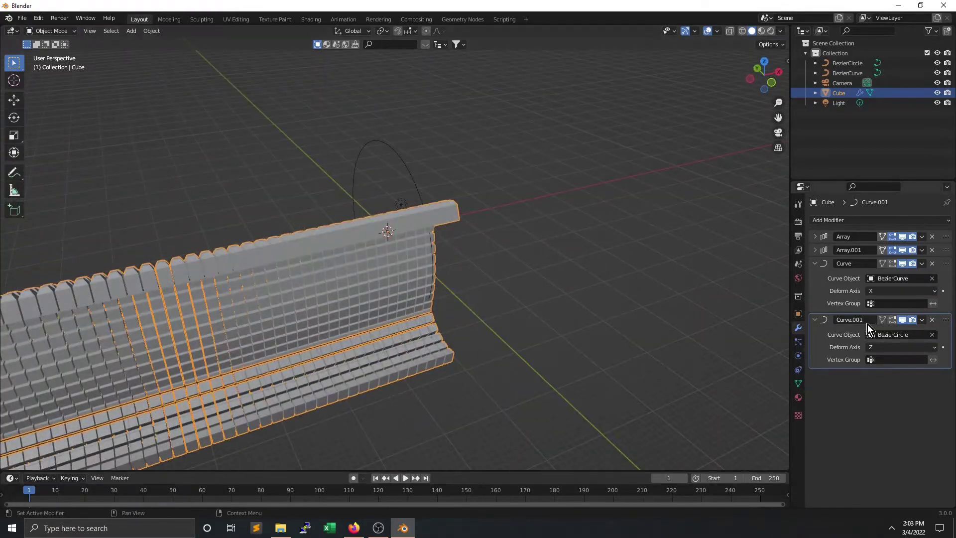
# Step: Return Curve.001's deform axis to -Y, wrapping the grid into a tire
pyautogui.click(902, 346)
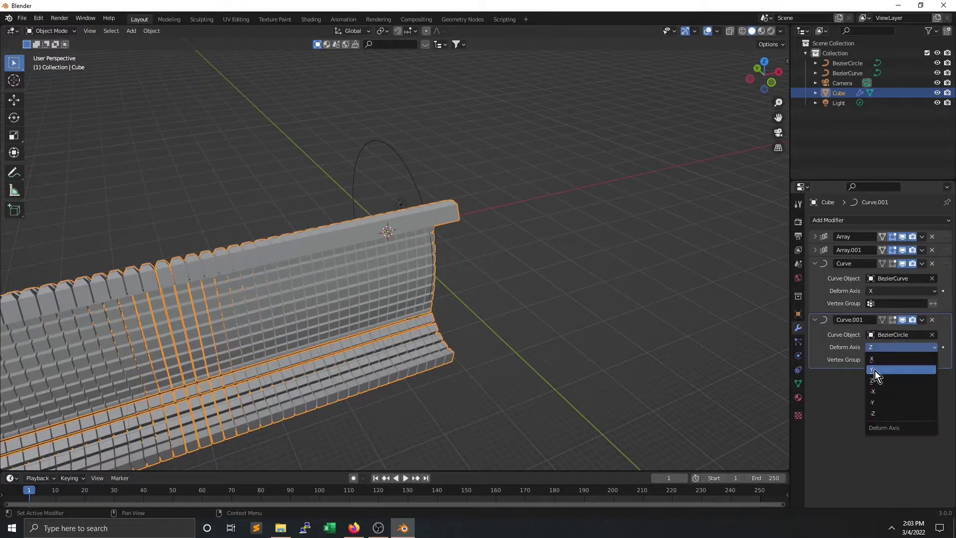
pyautogui.click(882, 403)
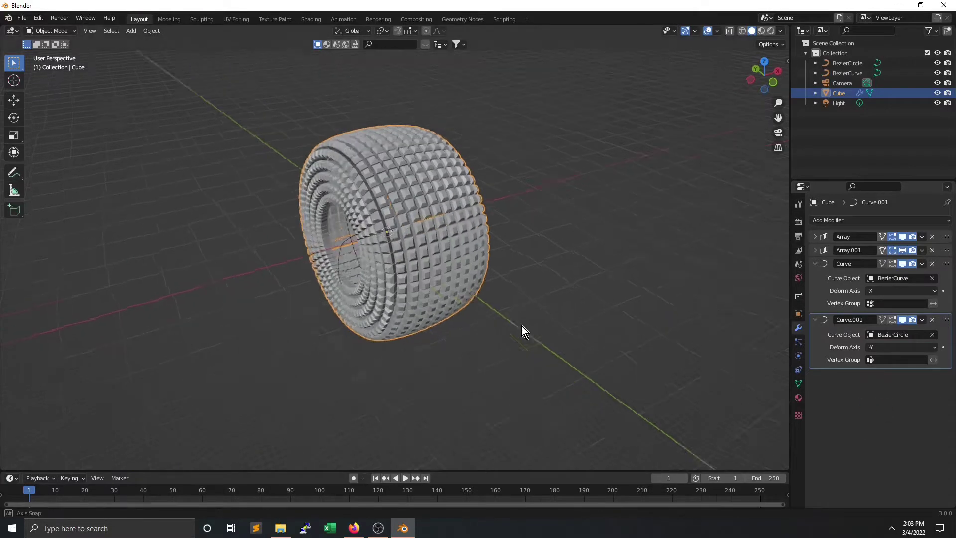
pyautogui.moveTo(521, 330); pyautogui.dragTo(729, 267, button='middle')
# Step: Collapse both Curve modifier panels and toggle their viewport display off and back on
pyautogui.click(815, 264)
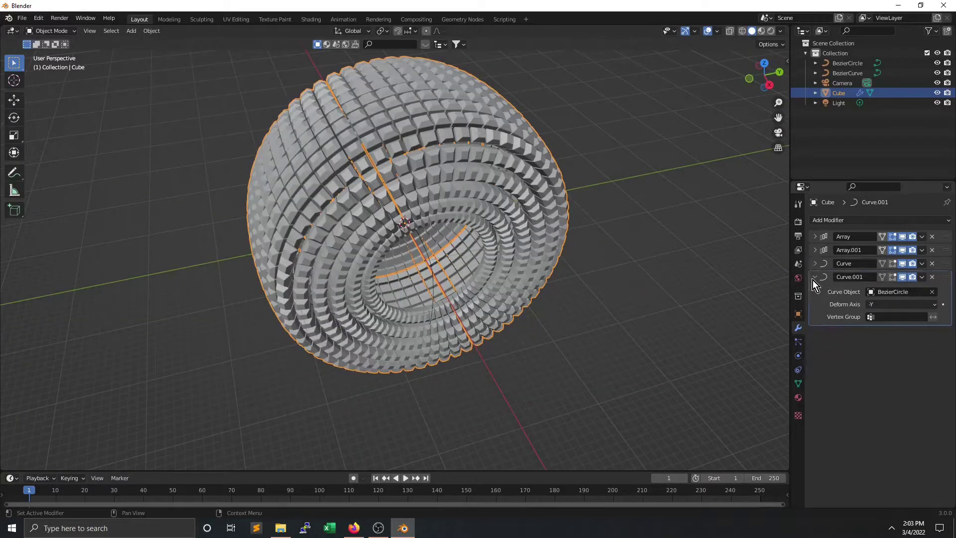
pyautogui.click(814, 278)
pyautogui.moveTo(405, 151); pyautogui.dragTo(490, 175, button='middle')
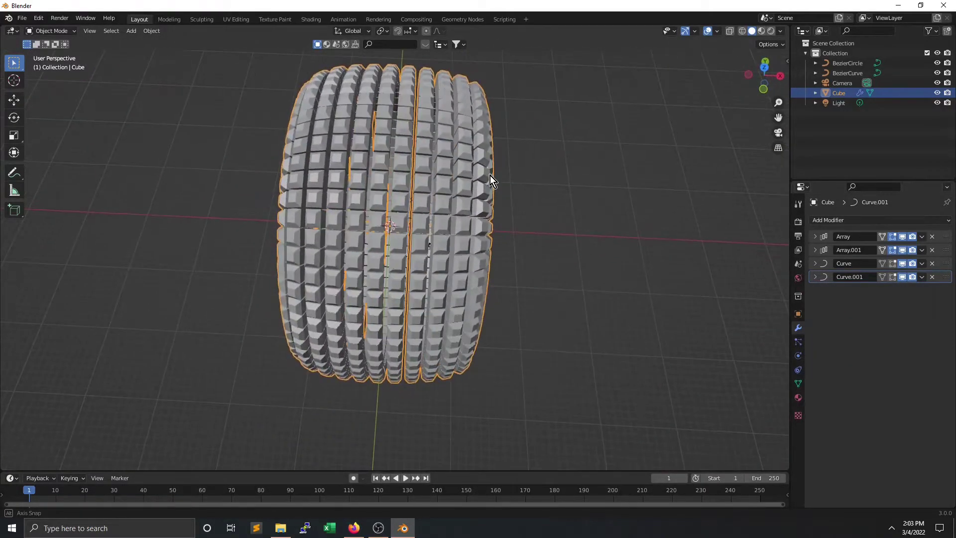
pyautogui.scroll(4, 490, 175)
pyautogui.scroll(-4, 390, 192)
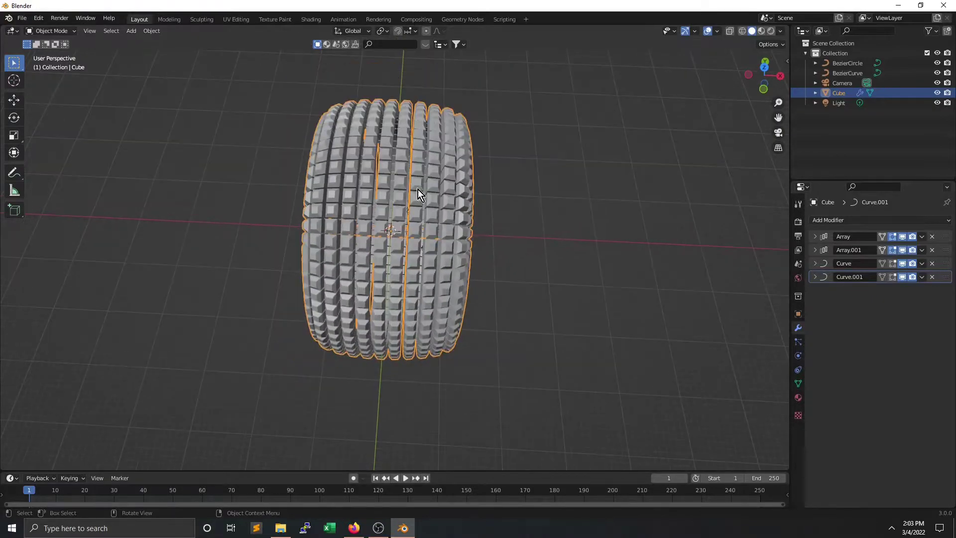
pyautogui.click(902, 274)
pyautogui.click(903, 264)
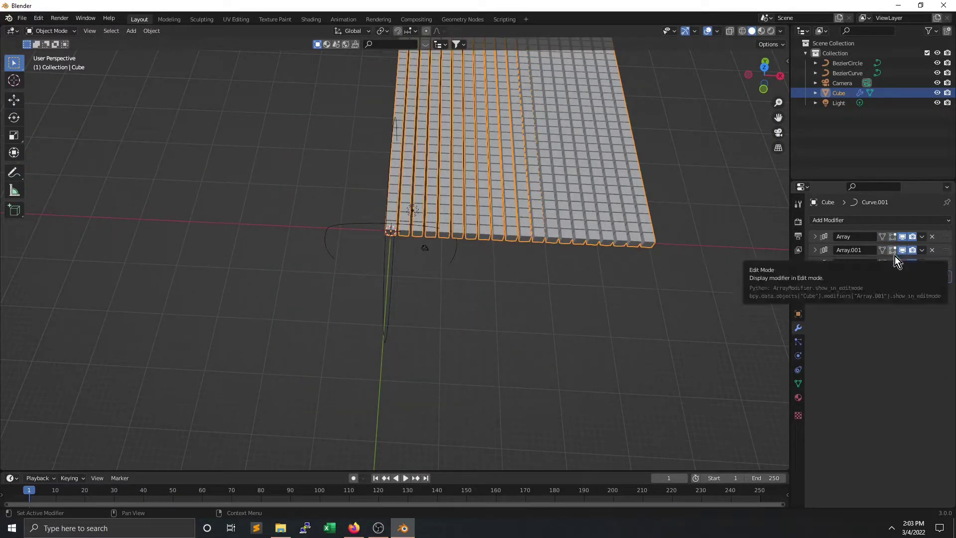
pyautogui.click(902, 264)
# Step: Restore the second curve bend and enter Edit Mode on the cube
pyautogui.click(903, 277)
pyautogui.press('Tab')
pyautogui.moveTo(444, 267); pyautogui.dragTo(378, 172, button='middle')
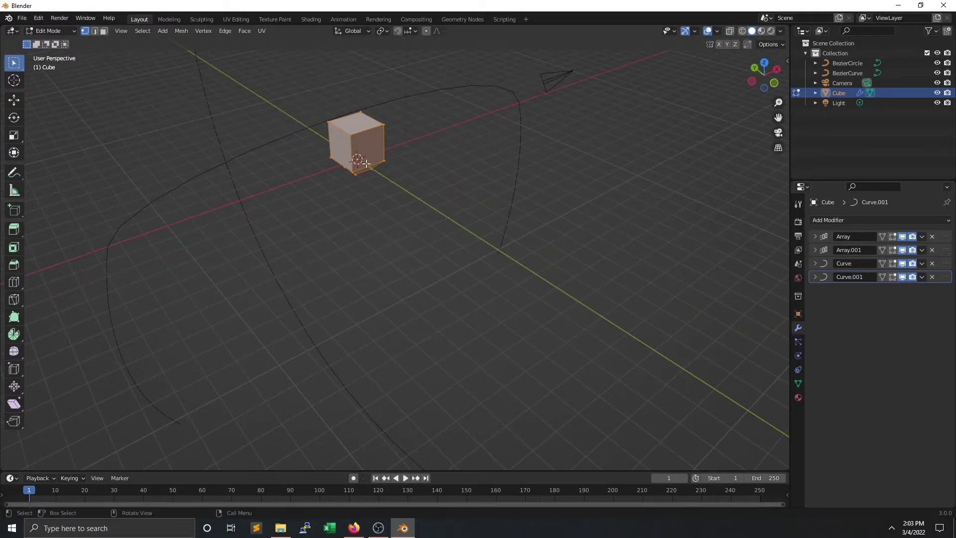
pyautogui.scroll(-3, 410, 183)
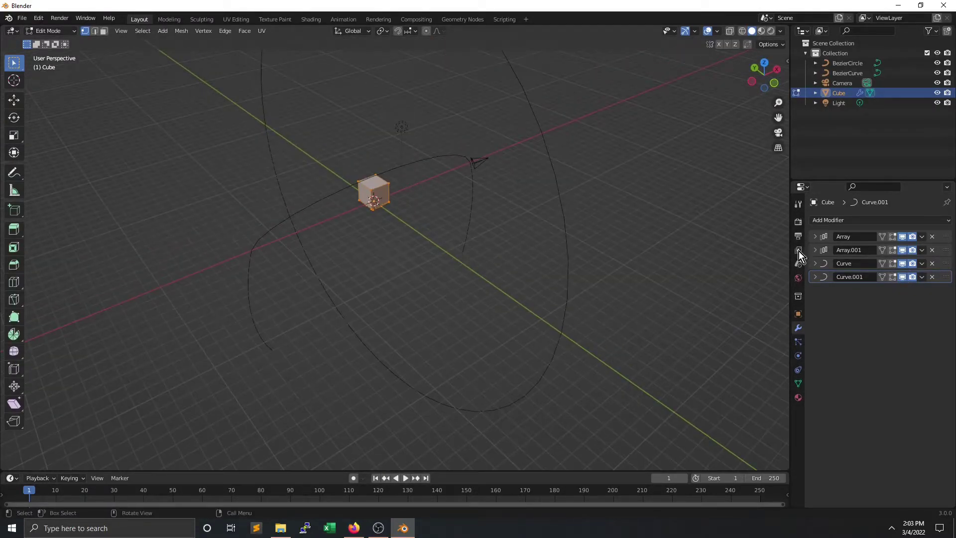
# Step: Turn on Edit Mode display for Array, Array.001 and both Curve modifiers
pyautogui.click(893, 237)
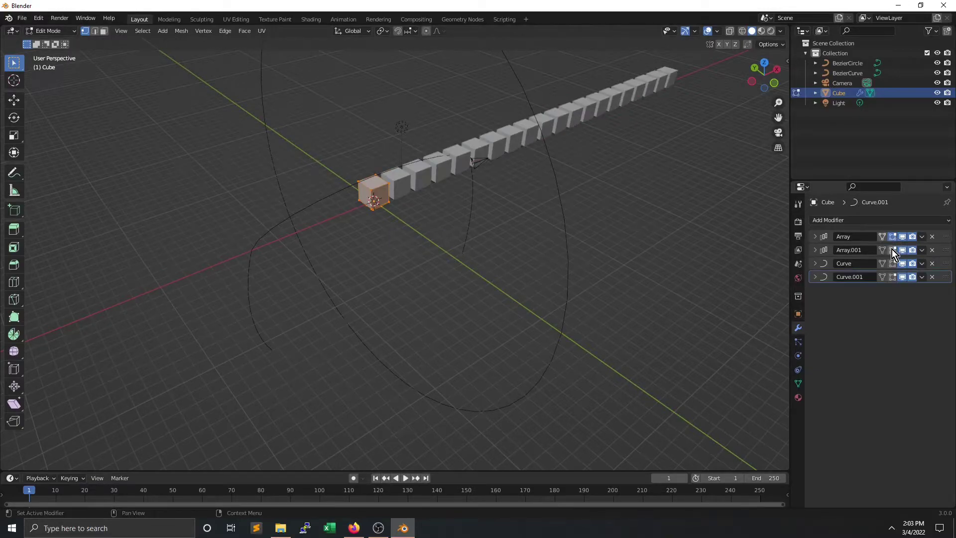
pyautogui.click(892, 250)
pyautogui.click(893, 263)
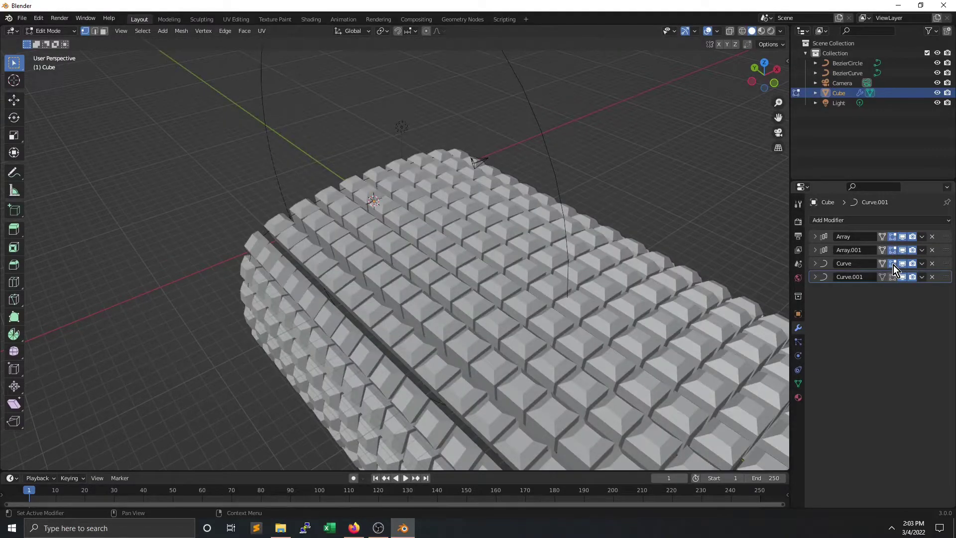
pyautogui.click(892, 277)
pyautogui.press('g')
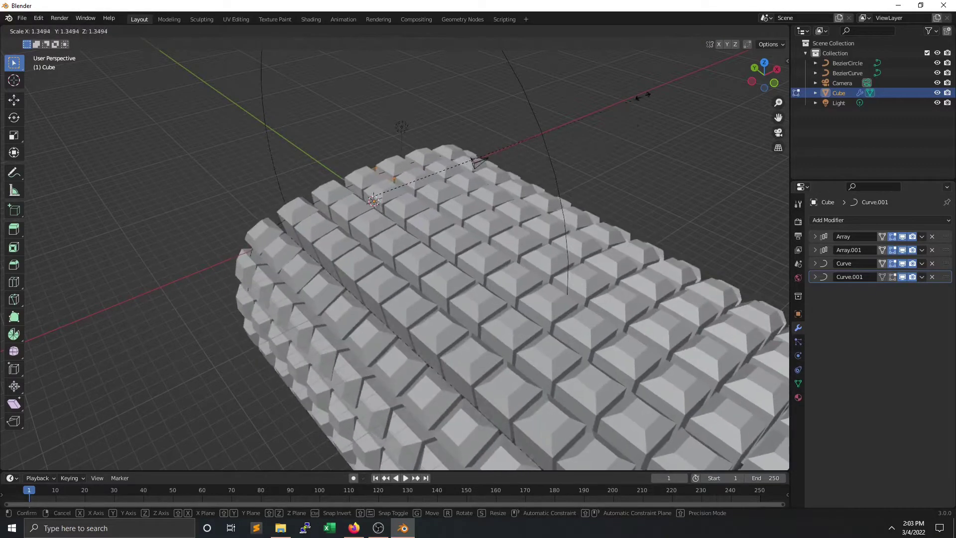
pyautogui.press('Escape')
# Step: Switch the Curve modifiers' edit display back off, keeping both Arrays shown as a flat grid
pyautogui.moveTo(487, 234); pyautogui.dragTo(647, 249, button='middle')
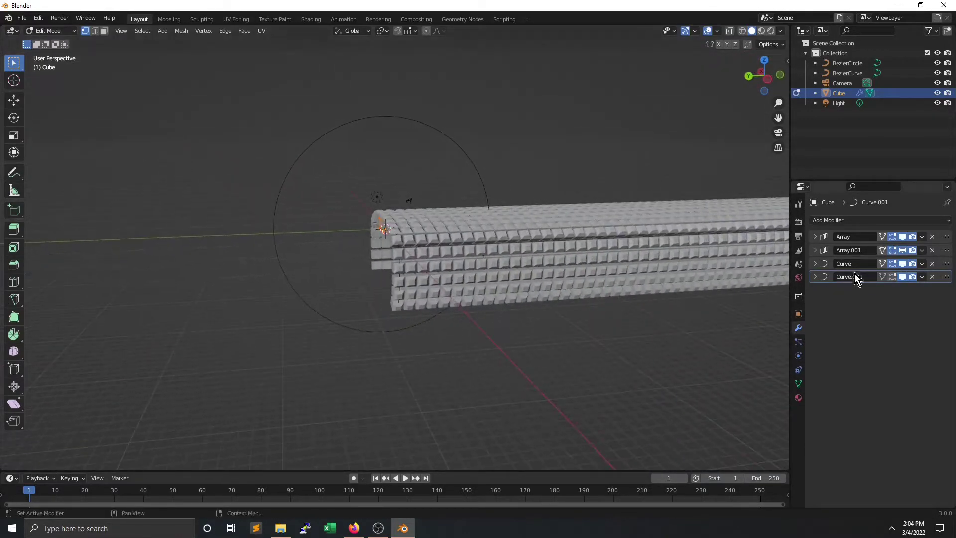
pyautogui.click(892, 276)
pyautogui.click(895, 276)
pyautogui.click(894, 264)
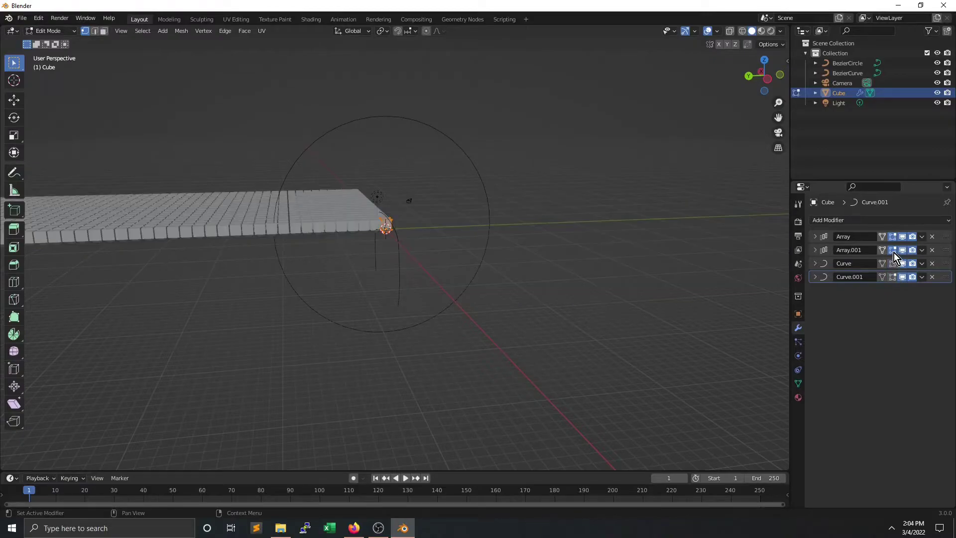
pyautogui.click(895, 253)
pyautogui.moveTo(573, 254); pyautogui.dragTo(783, 285, button='middle')
pyautogui.click(893, 249)
pyautogui.scroll(4, 439, 260)
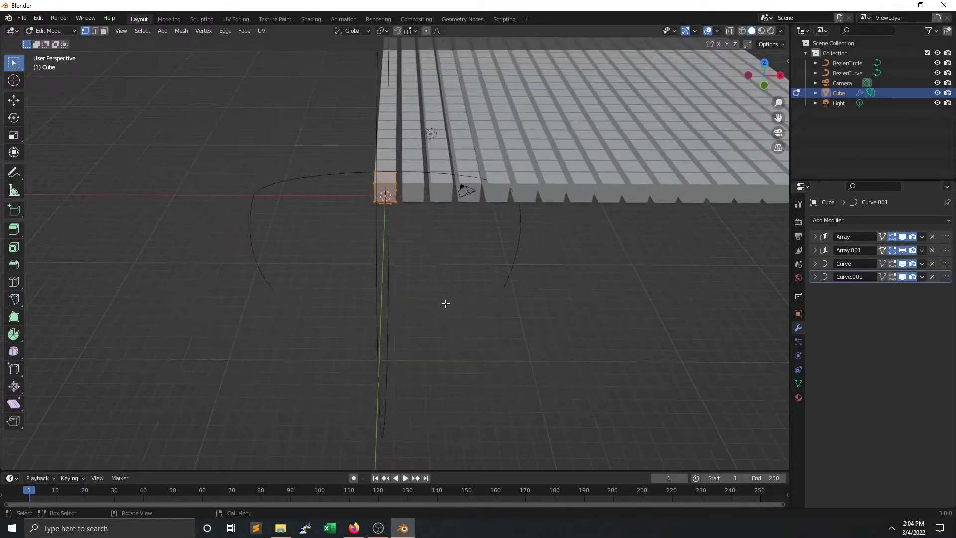
pyautogui.moveTo(438, 310); pyautogui.dragTo(440, 195, button='middle')
# Step: Centre the view on the cube and adjust its face selection
pyautogui.press('KP_Decimal')
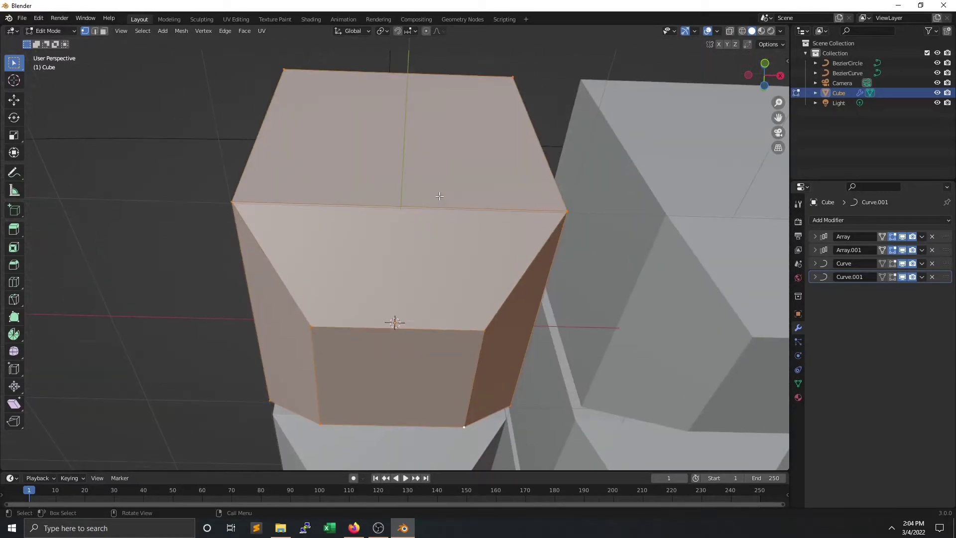
pyautogui.scroll(-4, 445, 244)
pyautogui.moveTo(445, 244); pyautogui.dragTo(541, 288, button='middle')
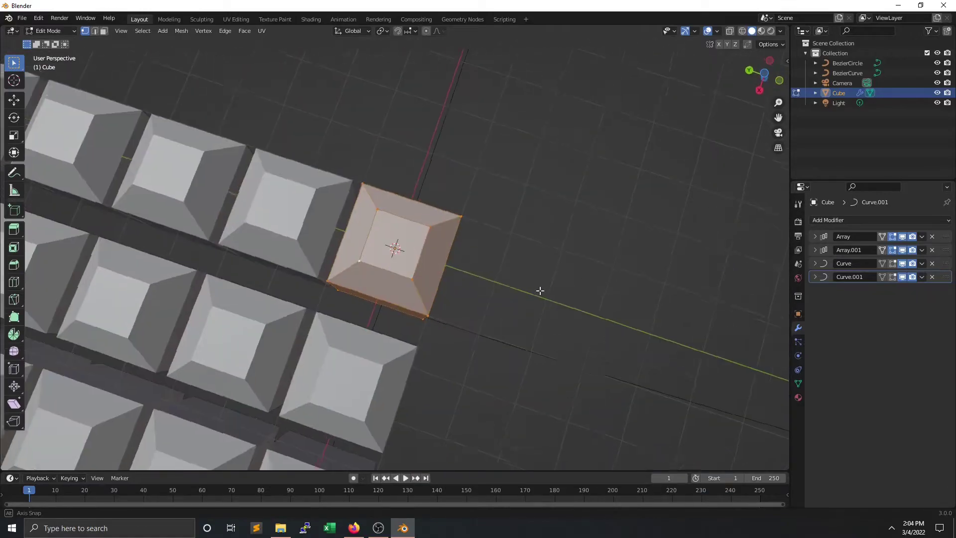
pyautogui.scroll(4, 392, 264)
pyautogui.click(303, 236)
pyautogui.moveTo(303, 236); pyautogui.dragTo(446, 294, button='middle')
pyautogui.press('shift')
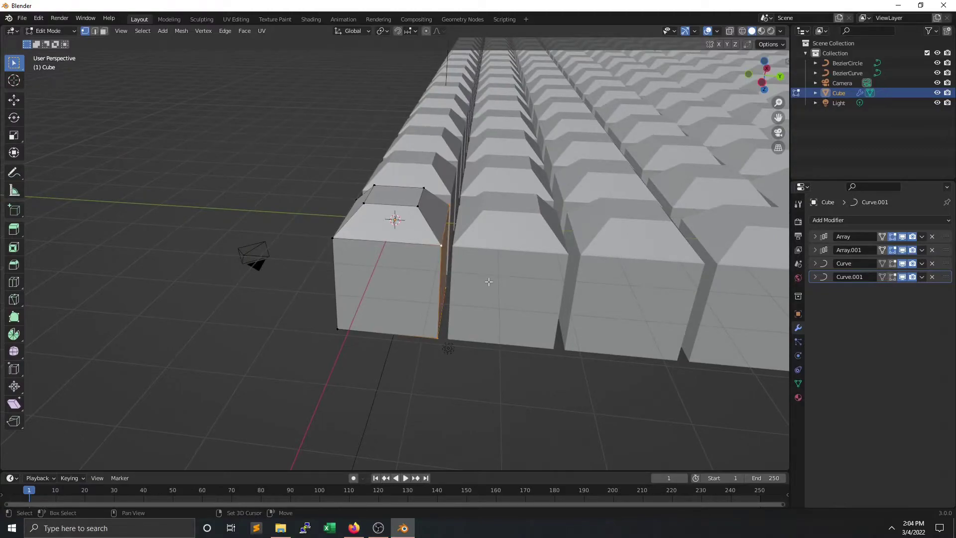
pyautogui.moveTo(437, 241); pyautogui.dragTo(498, 258, button='middle')
# Step: Try moving the selected face along X and extruding it, cancelling both
pyautogui.press('g')
pyautogui.press('x')
pyautogui.press('Escape')
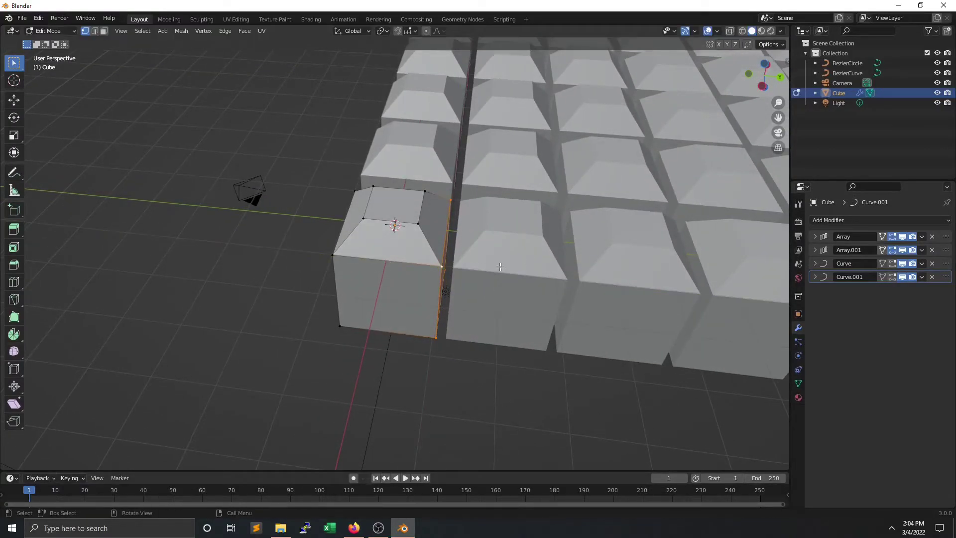
pyautogui.press('e')
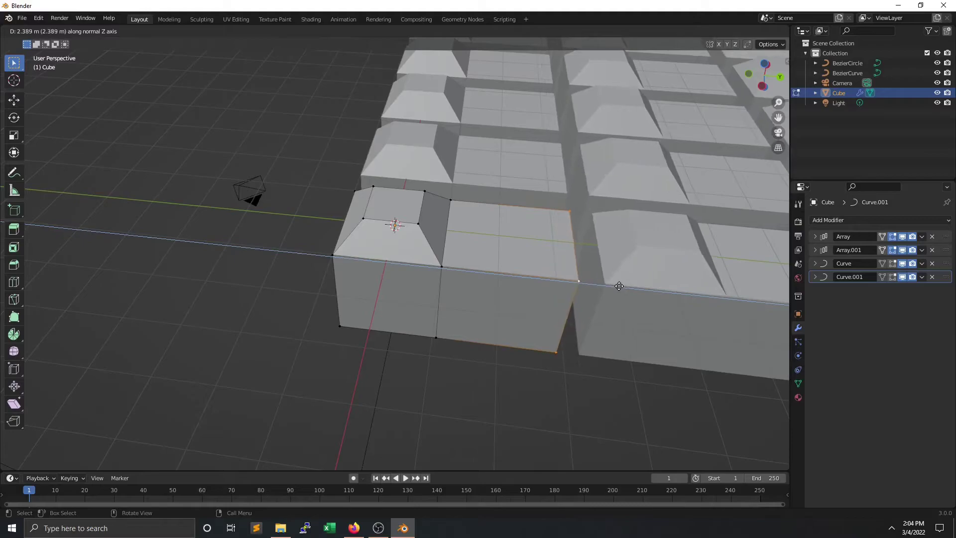
pyautogui.press('Escape')
pyautogui.moveTo(611, 286); pyautogui.dragTo(438, 207, button='middle')
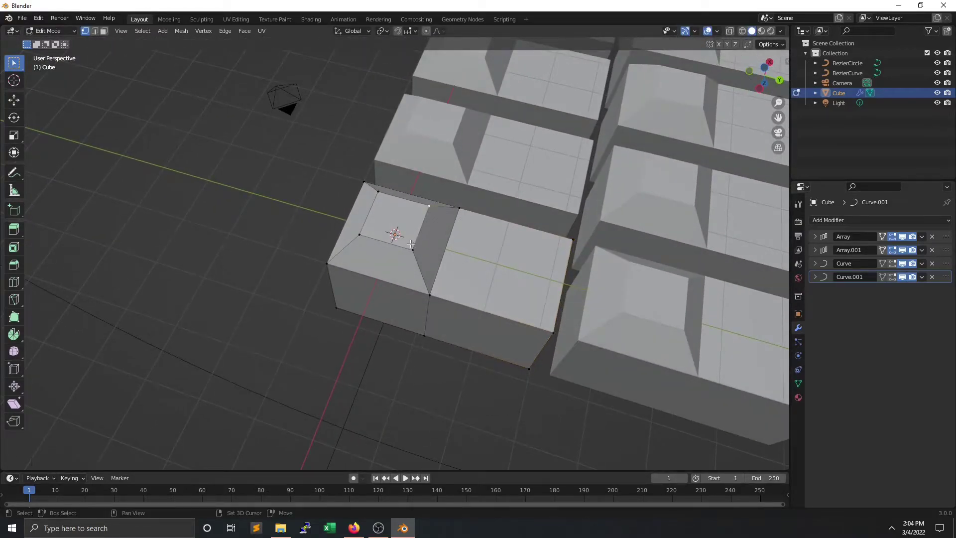
# Step: Scale the top face to 0.254 and move one vertical edge along Y
pyautogui.press('s')
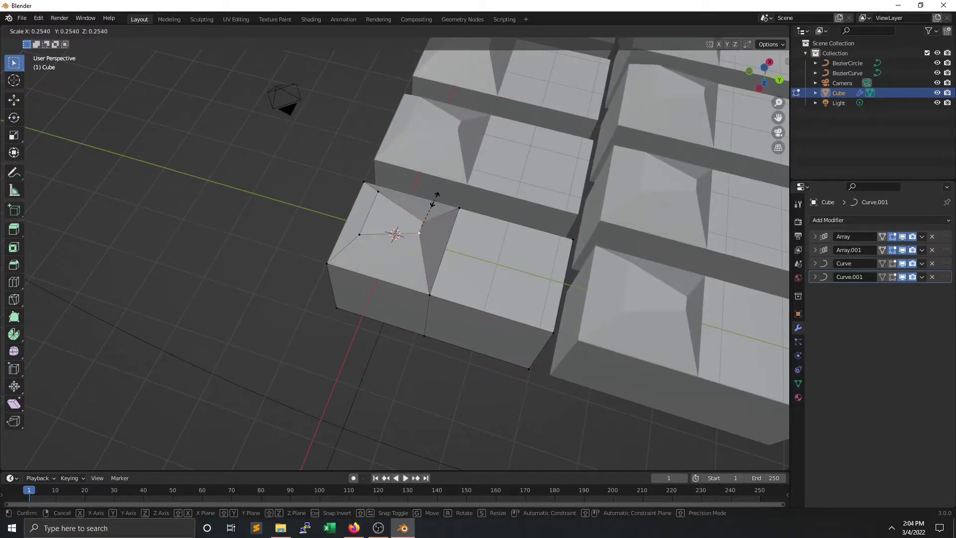
pyautogui.click(437, 195)
pyautogui.moveTo(436, 194)
pyautogui.mouseDown(button='middle')
pyautogui.moveTo(431, 214)
pyautogui.moveTo(448, 209)
pyautogui.mouseUp(button='middle')
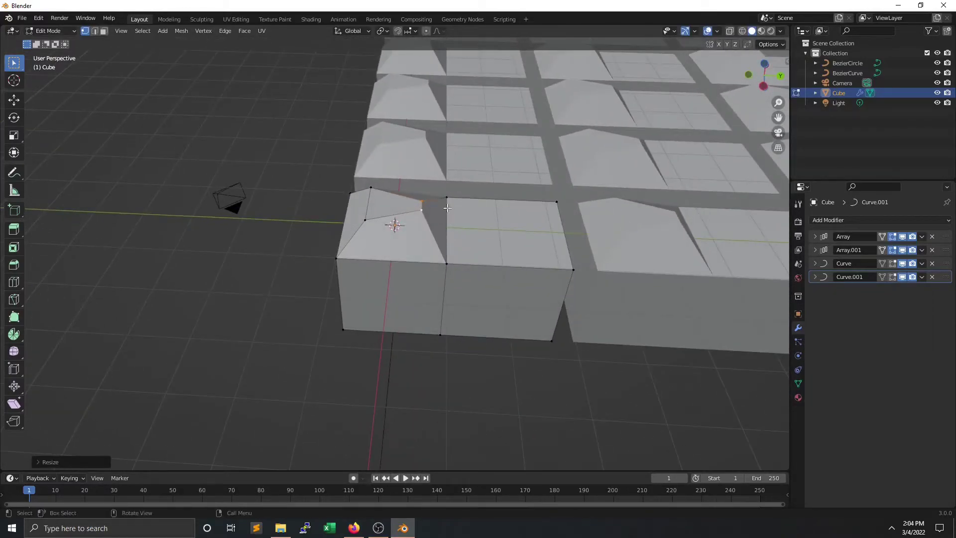
pyautogui.click(447, 208)
pyautogui.click(513, 224)
# Step: Inspect the skewed blocks and return to Object Mode
pyautogui.scroll(-3, 503, 262)
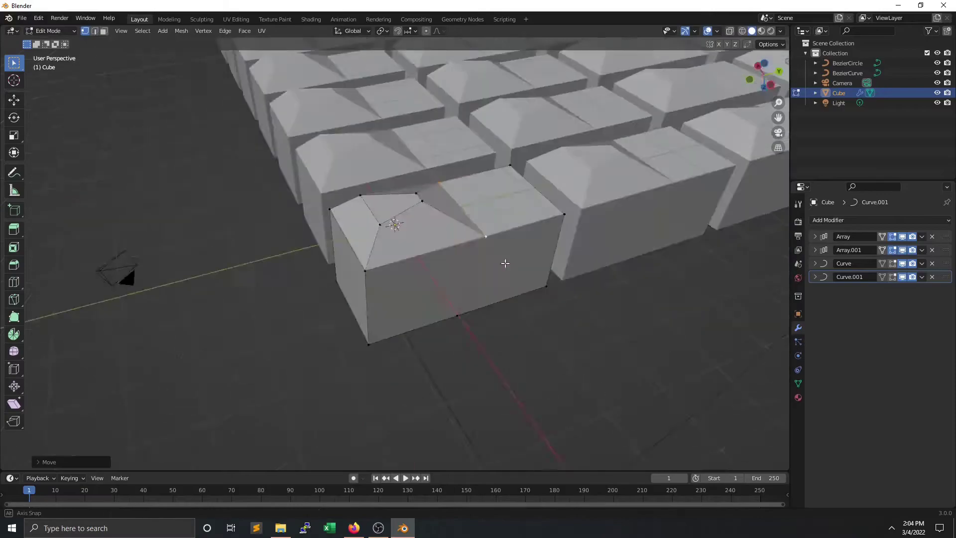
pyautogui.moveTo(503, 263); pyautogui.dragTo(458, 274, button='middle')
pyautogui.scroll(5, 437, 268)
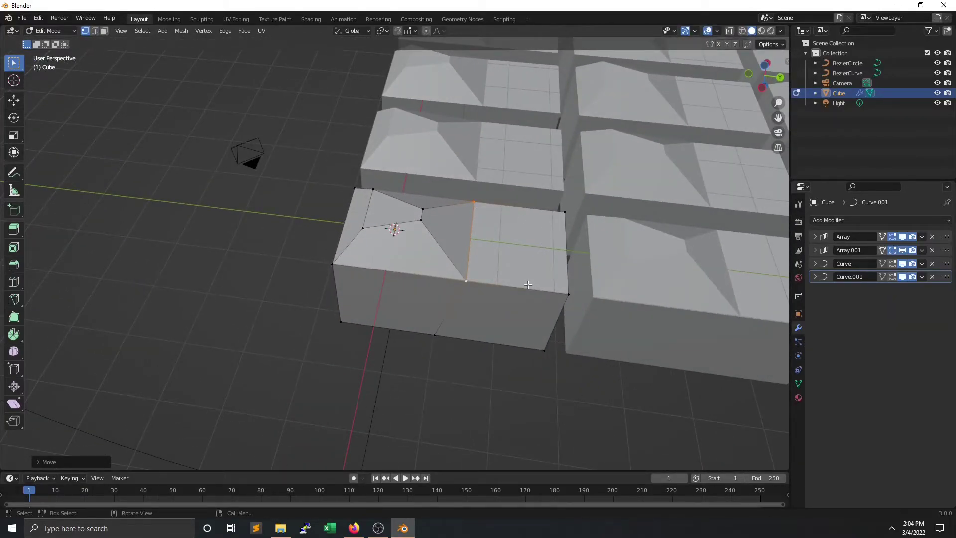
pyautogui.scroll(-3, 529, 285)
pyautogui.moveTo(529, 285); pyautogui.dragTo(482, 266, button='middle')
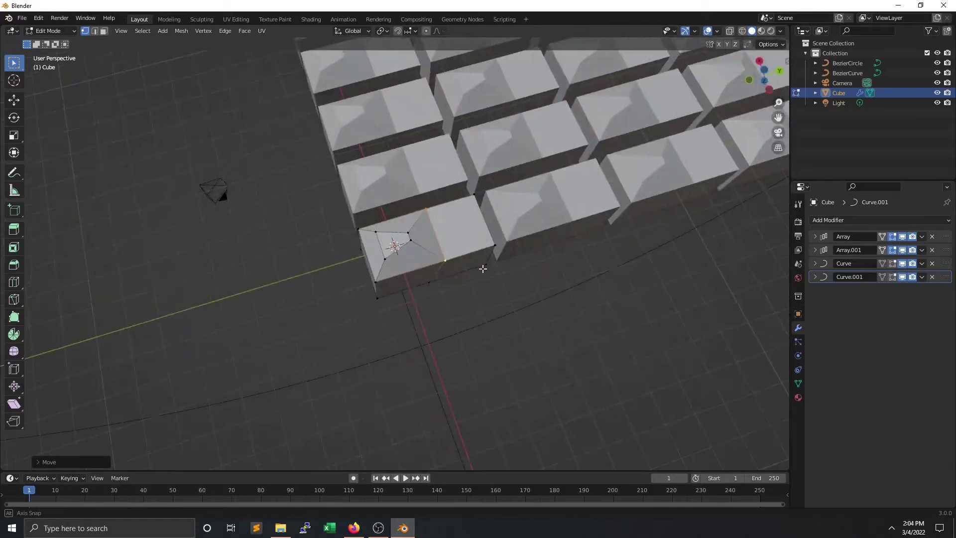
pyautogui.click(815, 237)
pyautogui.press('Tab')
# Step: Lower Array.001's count from 73 to 34 and set the first Array's Y offset to 0.300
pyautogui.scroll(-6, 533, 259)
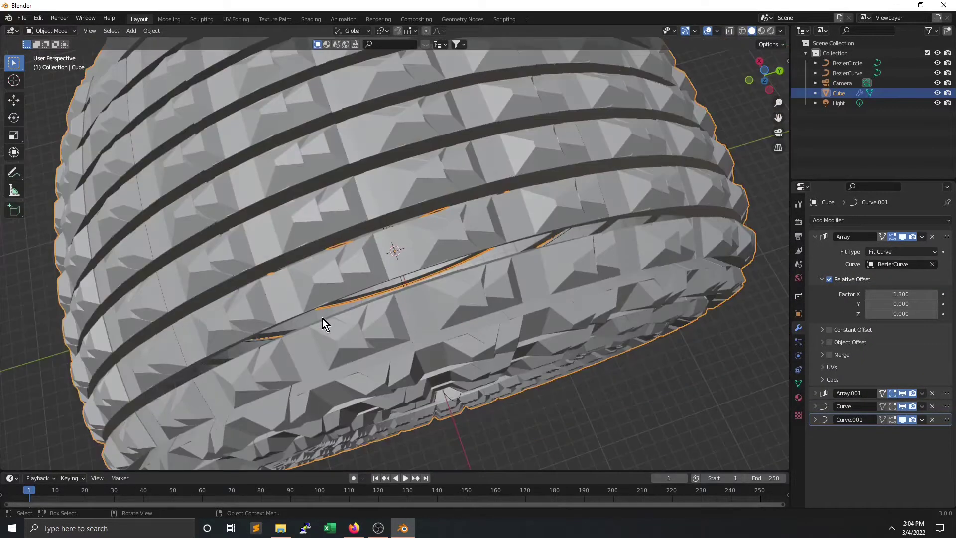
pyautogui.moveTo(322, 318); pyautogui.dragTo(344, 292, button='middle')
pyautogui.scroll(-1, 344, 292)
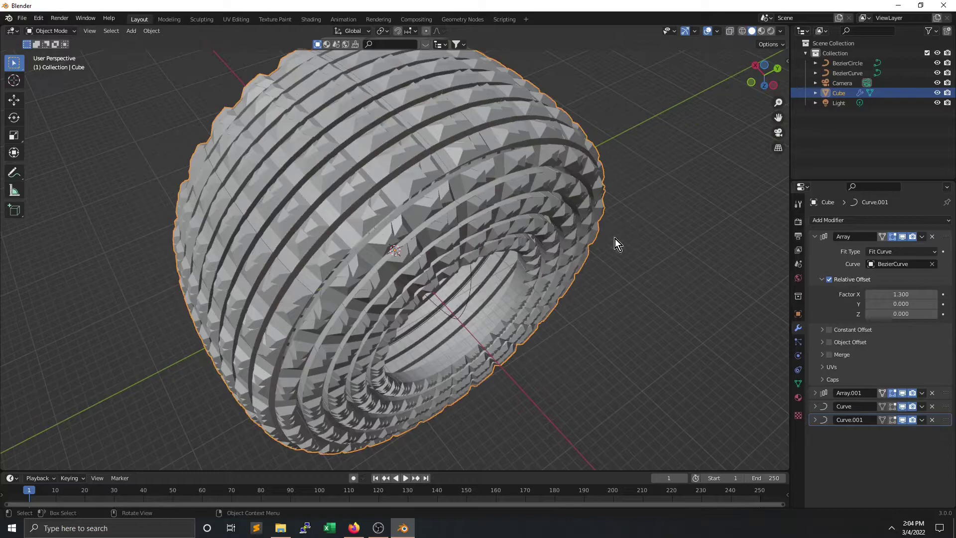
pyautogui.click(815, 236)
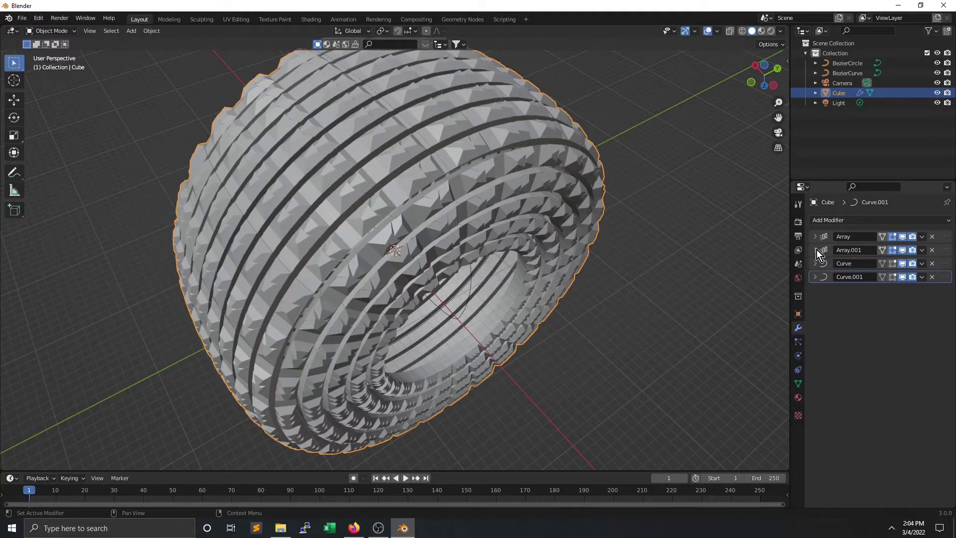
pyautogui.click(816, 249)
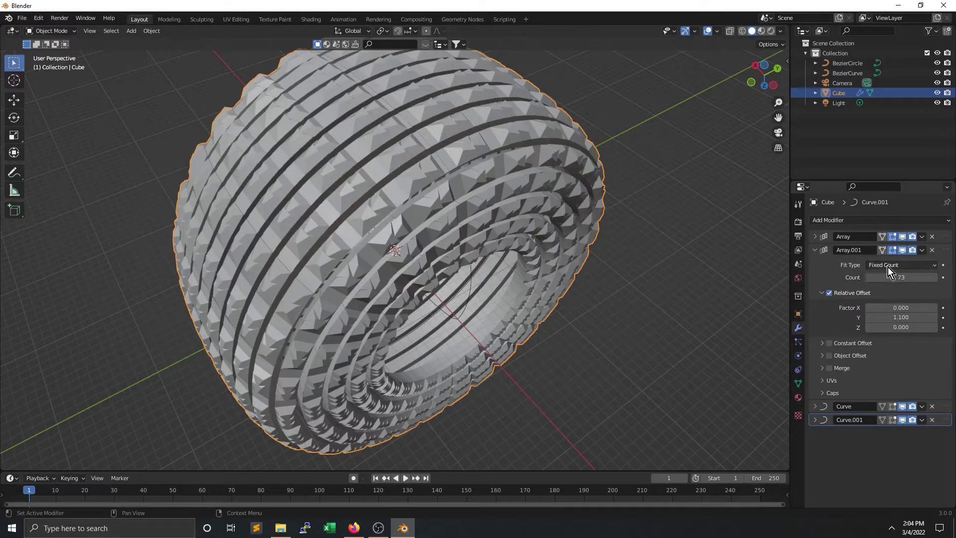
pyautogui.moveTo(890, 274); pyautogui.dragTo(849, 277)
pyautogui.click(816, 250)
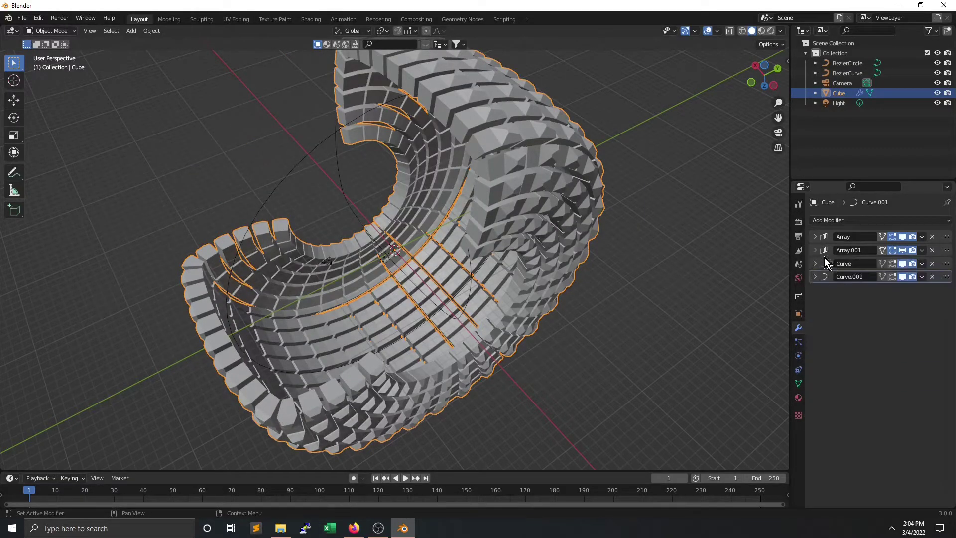
pyautogui.click(815, 236)
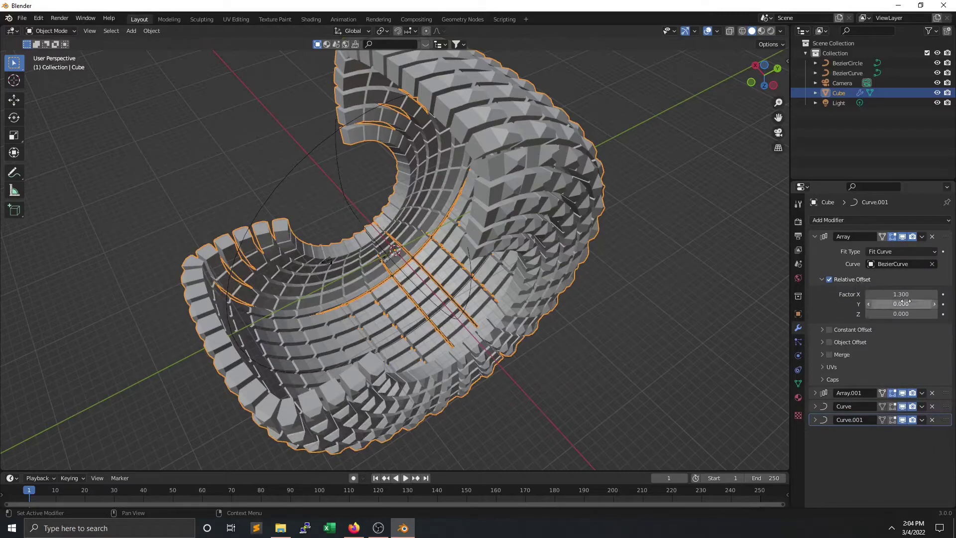
pyautogui.moveTo(922, 302); pyautogui.dragTo(937, 302)
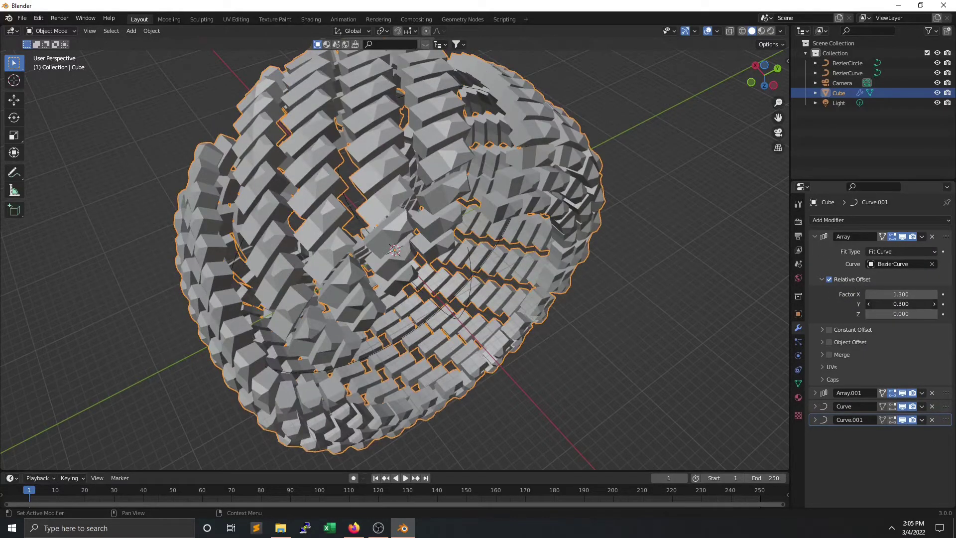
# Step: Hide the second array and lower the first Array's Relative Offset Y to 0.100
pyautogui.click(902, 393)
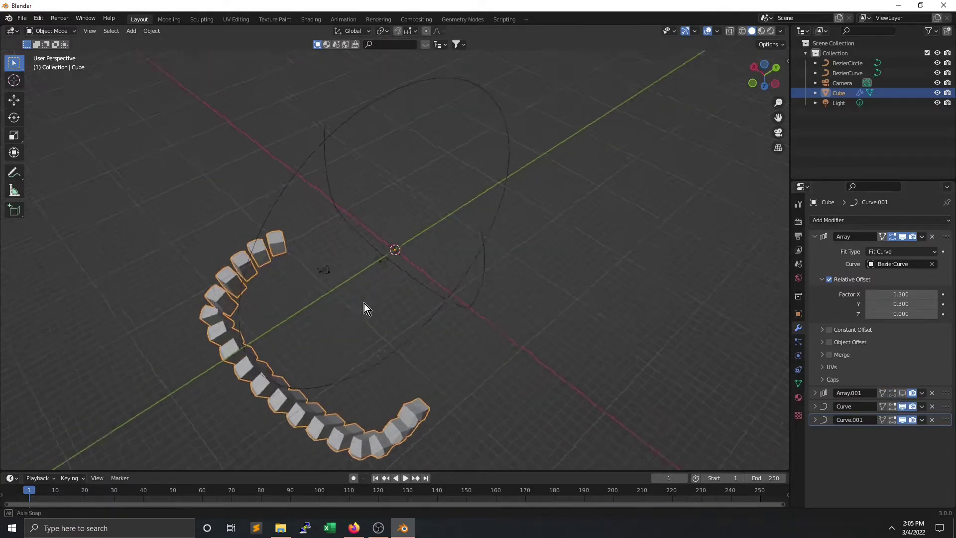
pyautogui.moveTo(364, 303); pyautogui.dragTo(438, 219, button='middle')
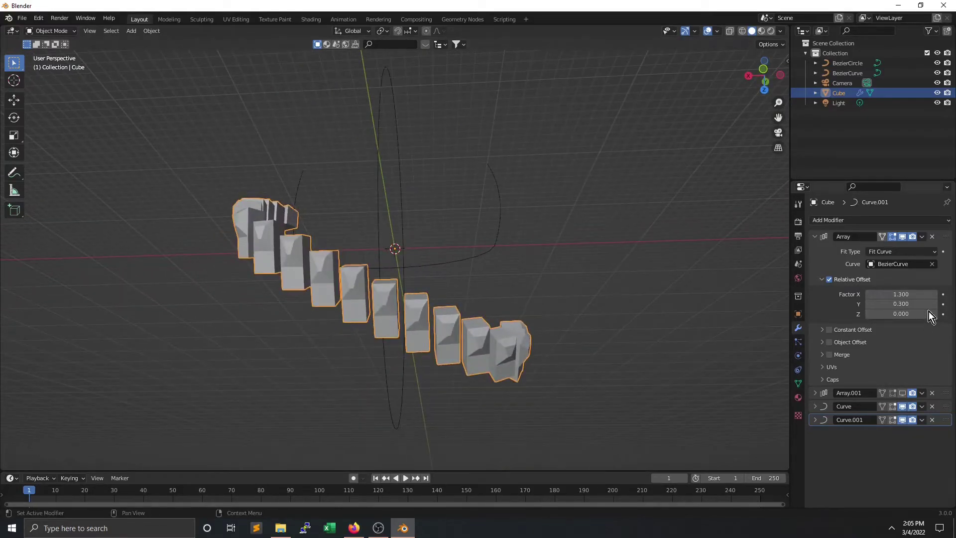
pyautogui.click(871, 306)
pyautogui.click(871, 306)
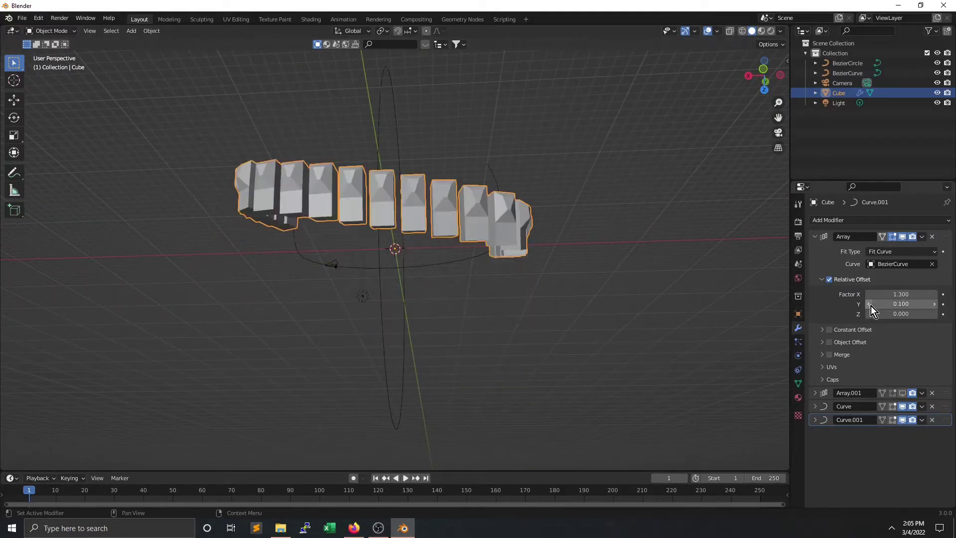
pyautogui.moveTo(444, 219); pyautogui.dragTo(478, 211, button='middle')
# Step: Step the first Array's Relative Offset X down to 1.000
pyautogui.click(869, 295)
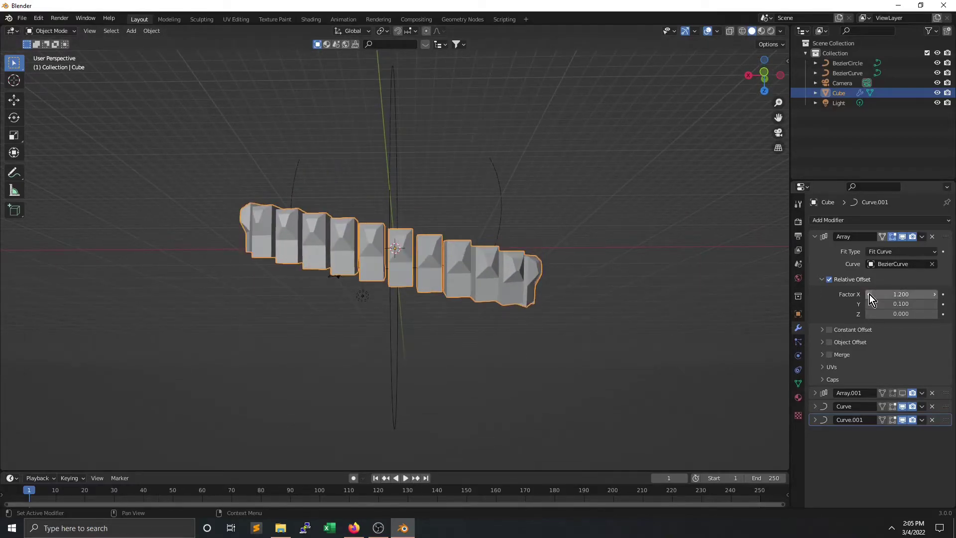
pyautogui.click(870, 295)
pyautogui.click(869, 295)
pyautogui.moveTo(489, 255)
pyautogui.mouseDown(button='middle')
pyautogui.moveTo(536, 277)
pyautogui.moveTo(455, 264)
pyautogui.moveTo(496, 263)
pyautogui.mouseUp(button='middle')
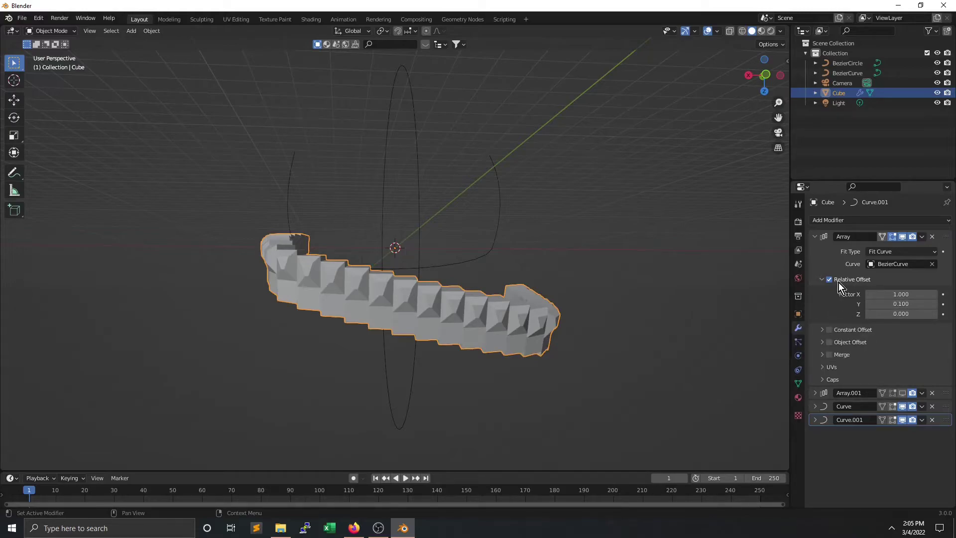
# Step: Show Array.001 in the viewport again and try counts of 11, then 6
pyautogui.click(902, 393)
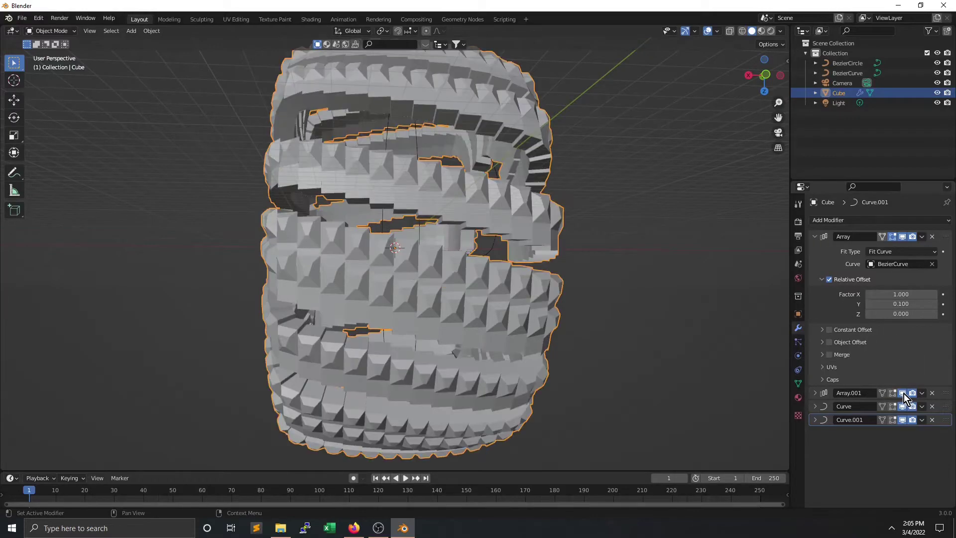
pyautogui.moveTo(623, 282); pyautogui.dragTo(560, 296, button='middle')
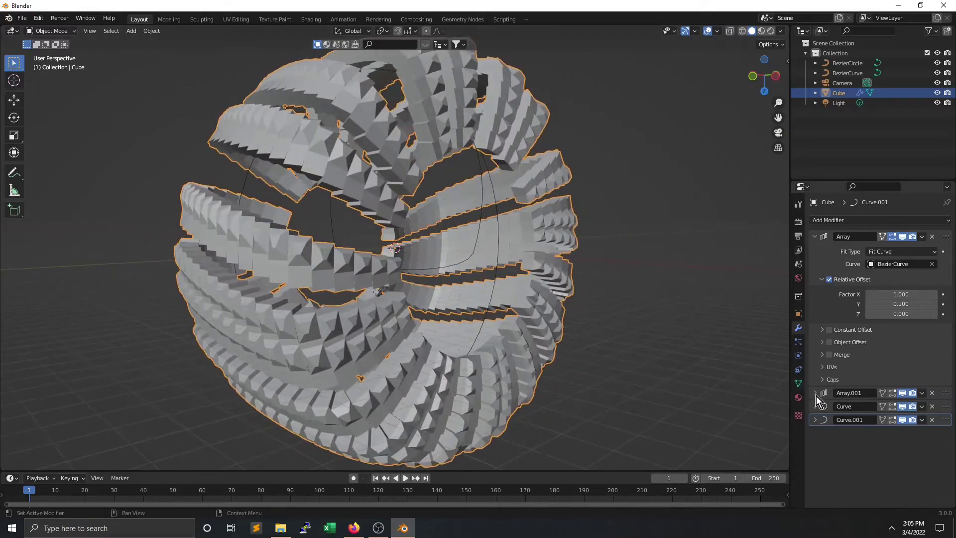
pyautogui.click(816, 393)
pyautogui.scroll(-2, 841, 374)
pyautogui.doubleClick(902, 381)
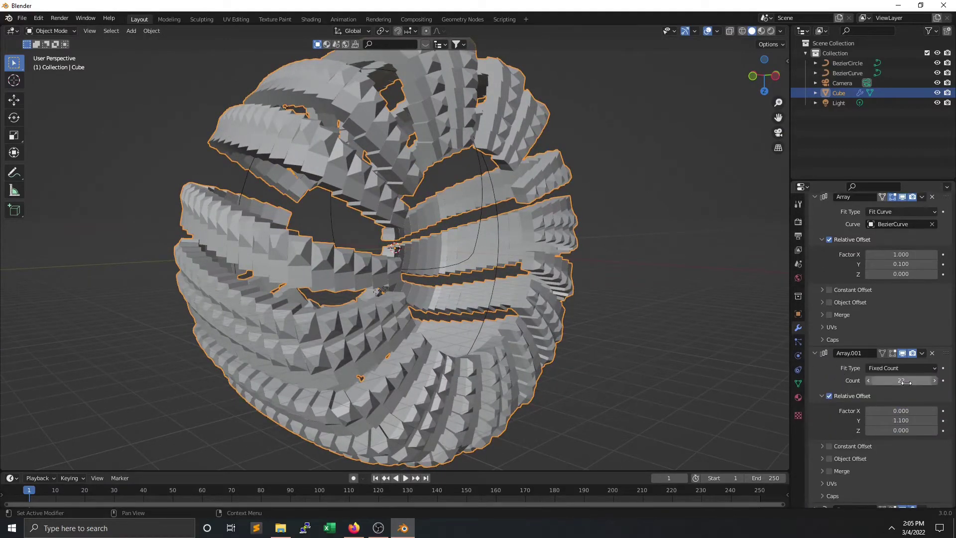
pyautogui.write('11')
pyautogui.press('Return')
pyautogui.moveTo(902, 380)
pyautogui.mouseDown()
pyautogui.moveTo(881, 380)
pyautogui.moveTo(891, 381)
pyautogui.mouseUp()
pyautogui.moveTo(645, 351); pyautogui.dragTo(618, 344, button='middle')
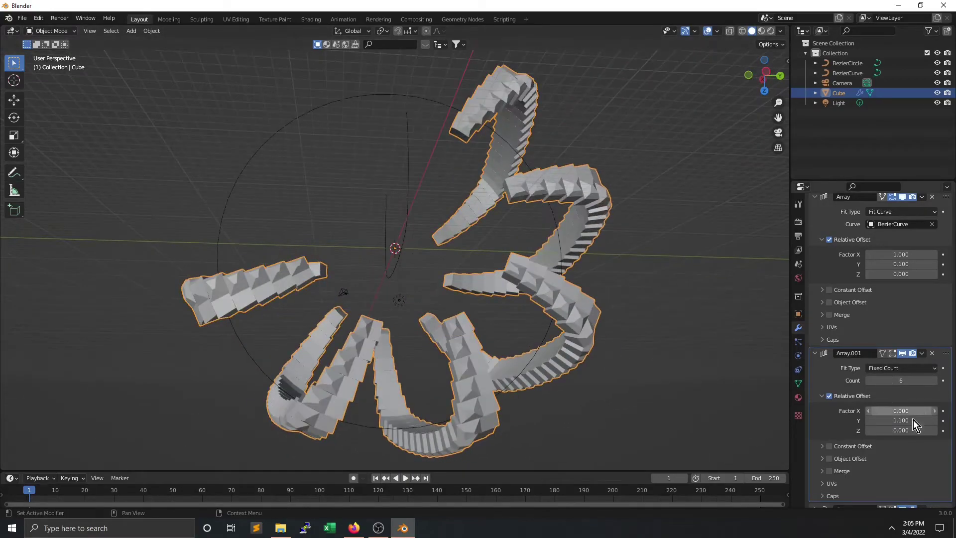
# Step: Set Array.001's Y offset to 0.280 and its Count to 35, closing the torus
pyautogui.moveTo(913, 420); pyautogui.dragTo(871, 420)
pyautogui.moveTo(375, 337); pyautogui.dragTo(424, 325, button='middle')
pyautogui.scroll(5, 423, 324)
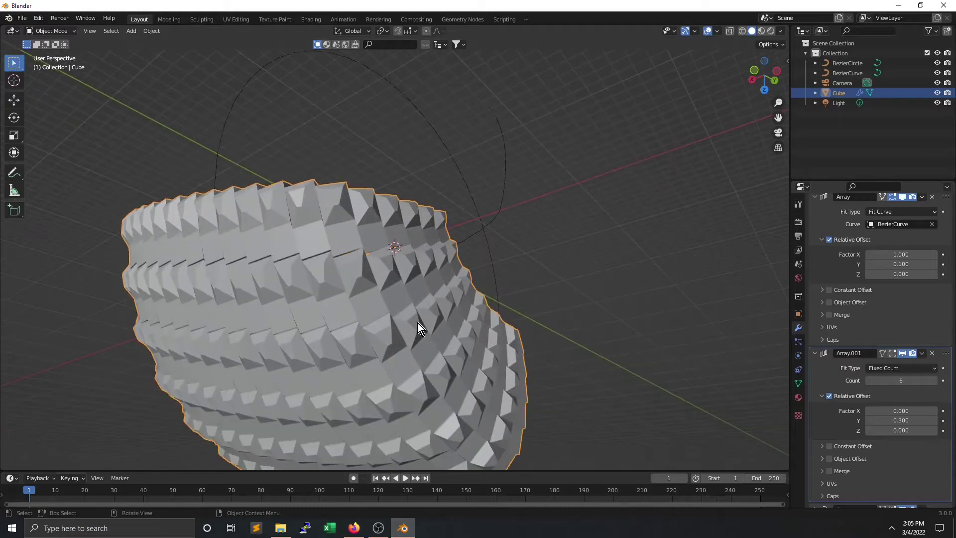
pyautogui.moveTo(904, 420); pyautogui.dragTo(899, 420)
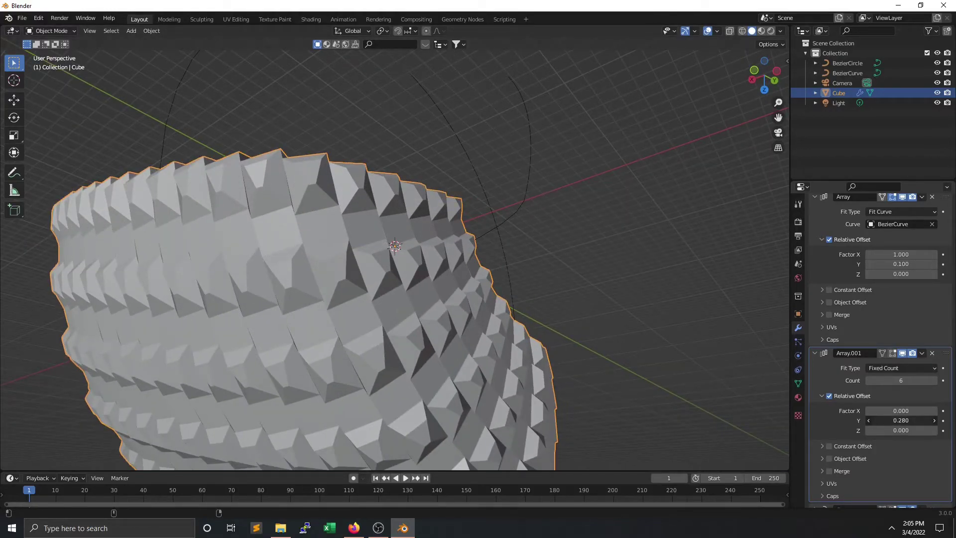
pyautogui.moveTo(455, 353); pyautogui.dragTo(418, 354, button='middle')
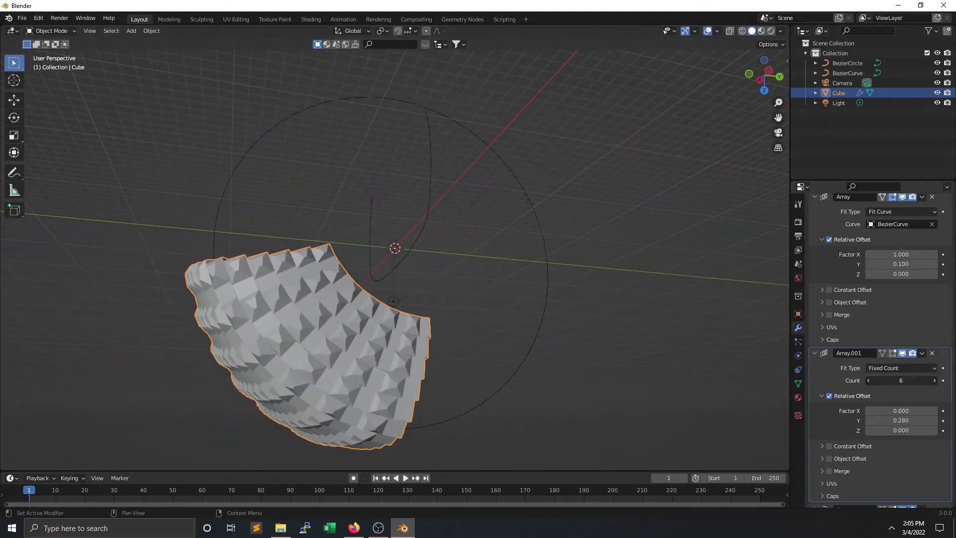
pyautogui.moveTo(901, 380); pyautogui.dragTo(921, 380)
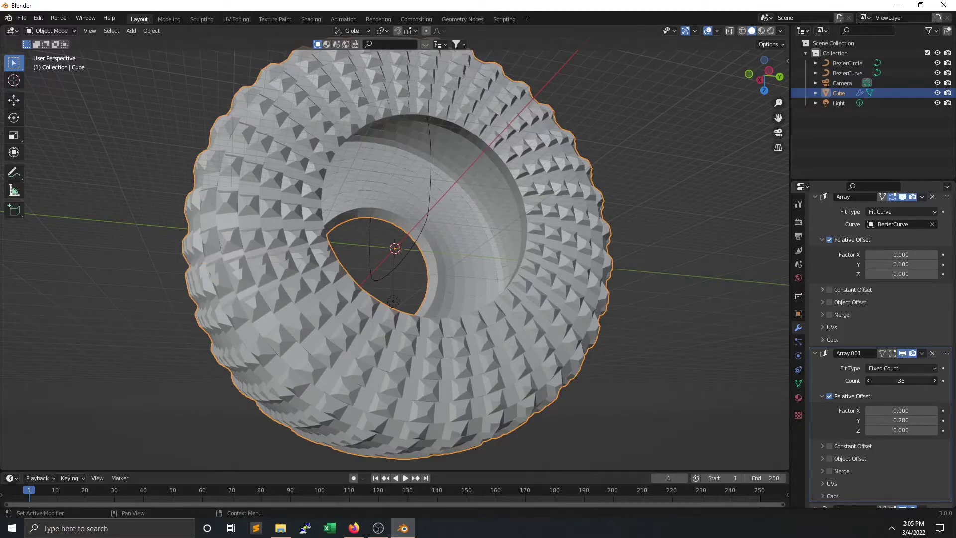
# Step: Select the BezierCircle and start scaling it with S
pyautogui.moveTo(466, 221); pyautogui.dragTo(511, 220, button='middle')
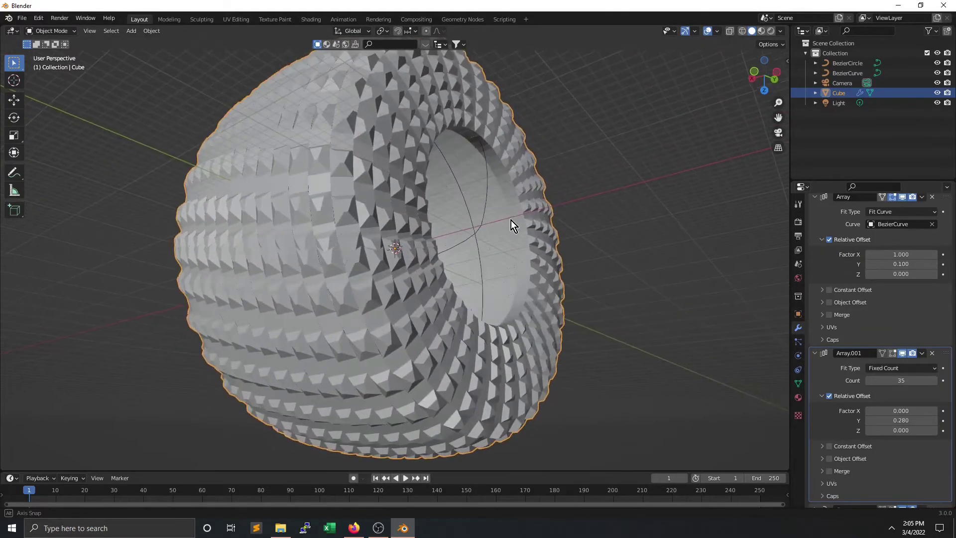
pyautogui.click(481, 258)
pyautogui.moveTo(481, 258); pyautogui.dragTo(485, 211, button='middle')
pyautogui.press('s')
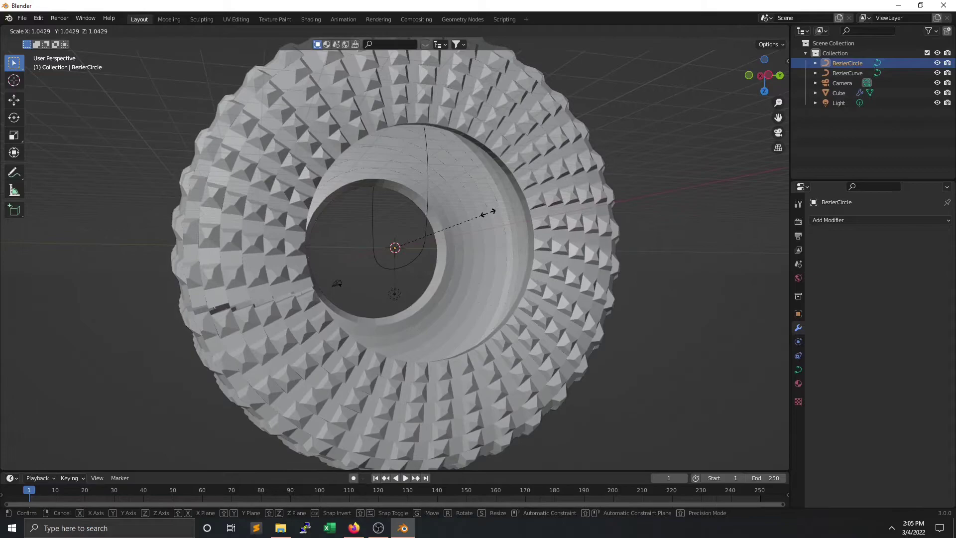
# Step: Confirm the BezierCircle scale of about 1.04 and select the torus Cube
pyautogui.click(482, 213)
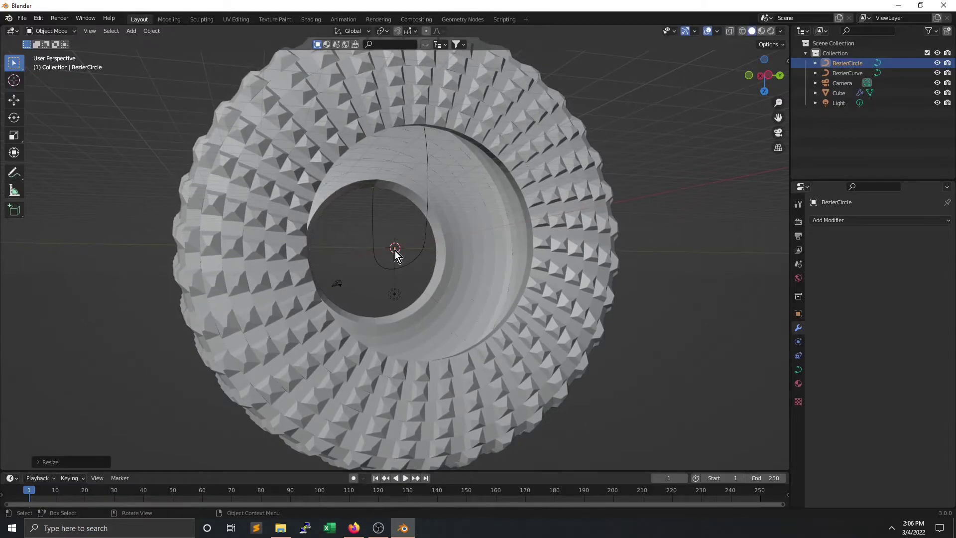
pyautogui.moveTo(395, 252)
pyautogui.mouseDown(button='middle')
pyautogui.moveTo(520, 289)
pyautogui.moveTo(593, 269)
pyautogui.moveTo(587, 244)
pyautogui.moveTo(389, 264)
pyautogui.mouseUp(button='middle')
pyautogui.scroll(-2, 389, 264)
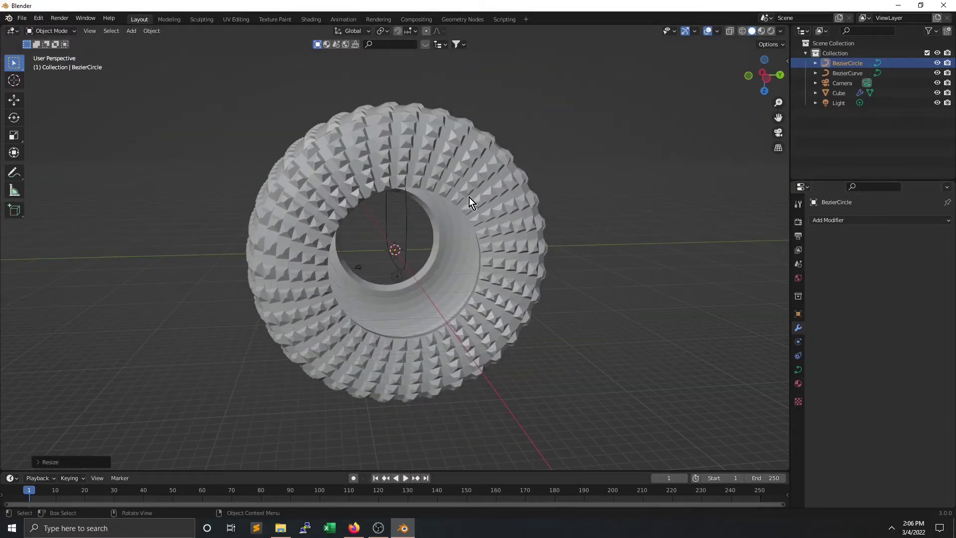
pyautogui.moveTo(470, 197); pyautogui.dragTo(245, 186, button='middle')
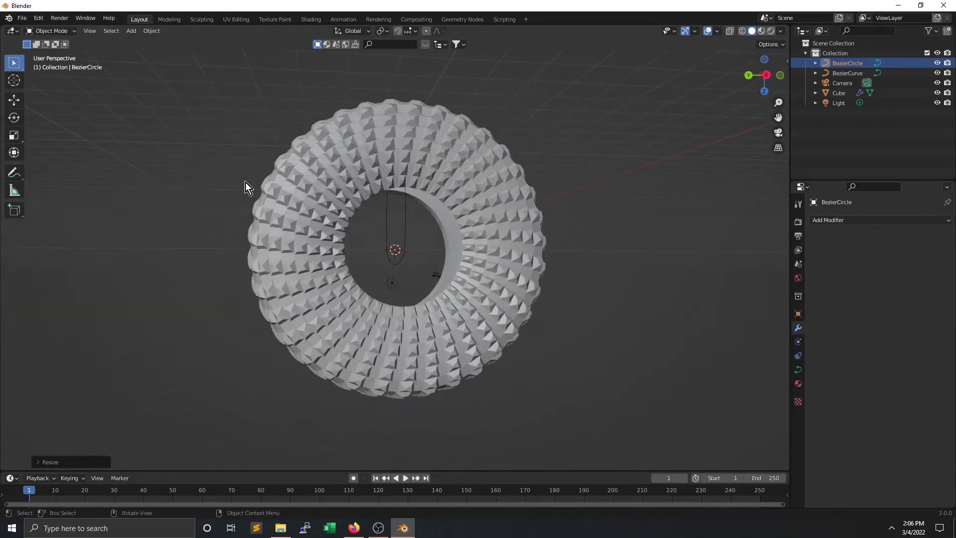
pyautogui.click(378, 175)
pyautogui.moveTo(476, 228); pyautogui.dragTo(381, 243, button='middle')
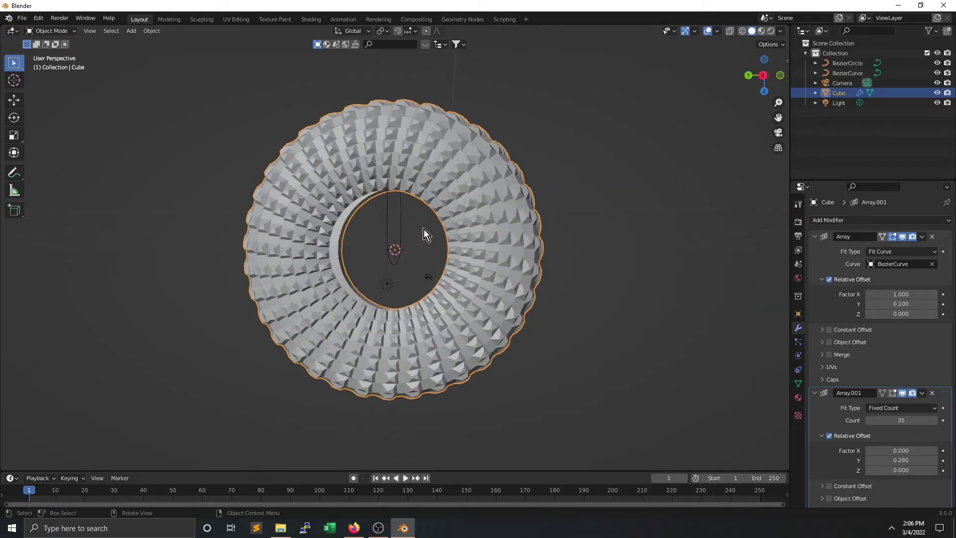
# Step: Collapse the modifier panels and duplicate all objects, offsetting the copies along Y
pyautogui.click(814, 236)
pyautogui.click(814, 250)
pyautogui.click(813, 261)
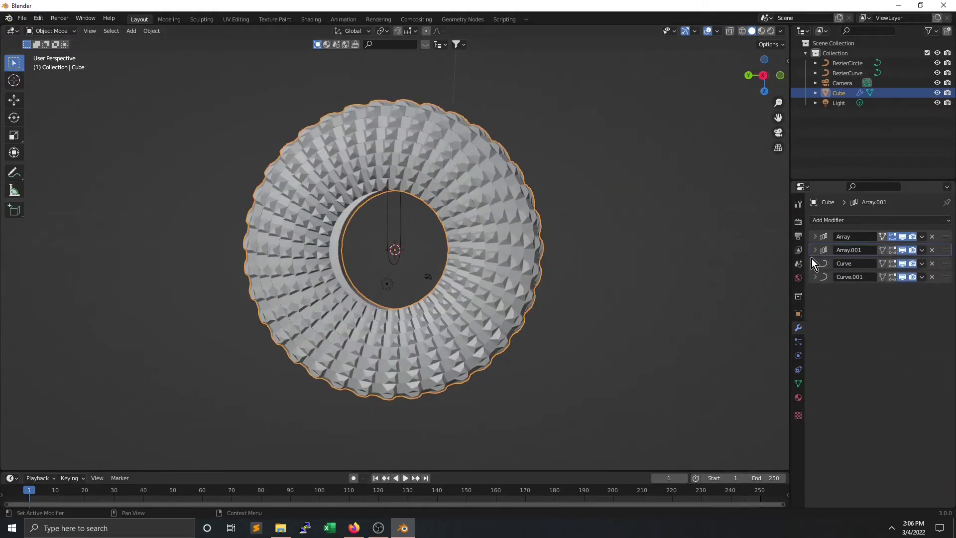
pyautogui.press('a')
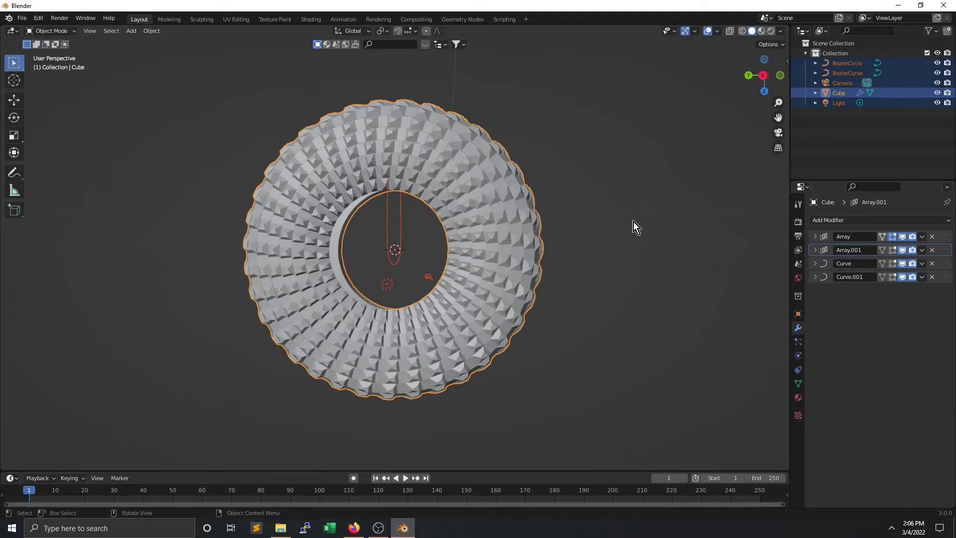
pyautogui.hotkey('shift', 'd')
pyautogui.press('y')
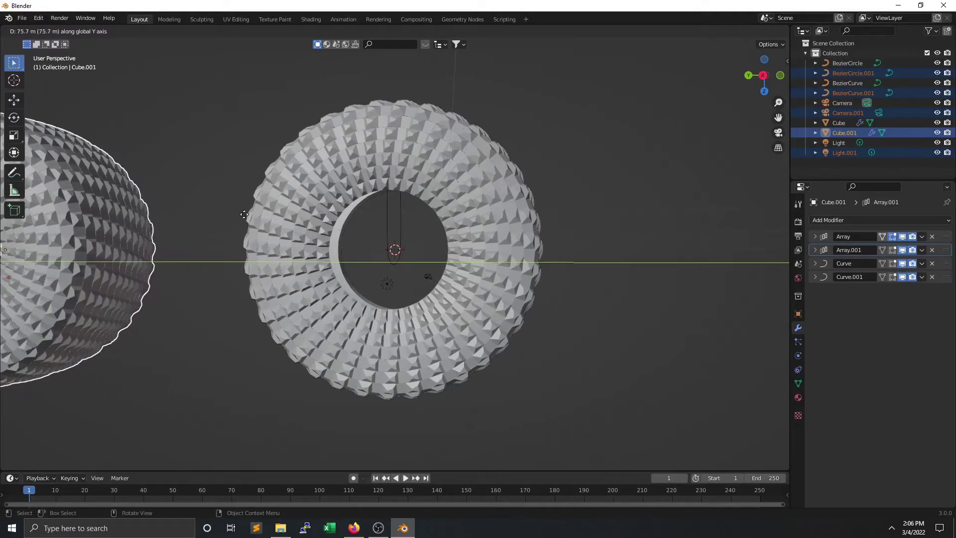
pyautogui.click(103, 214)
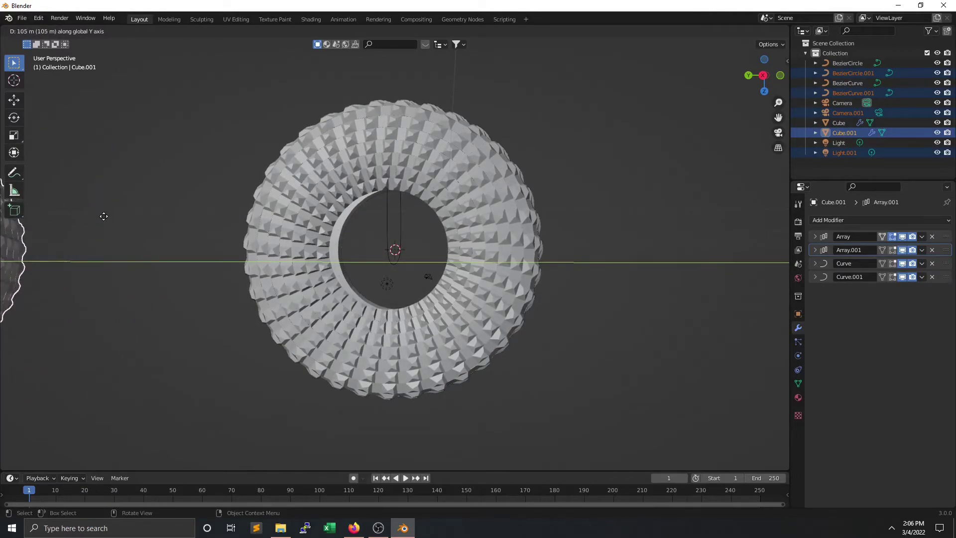
# Step: Select the original torus Cube and apply its Array modifier
pyautogui.click(335, 175)
pyautogui.moveTo(340, 171); pyautogui.dragTo(498, 175, button='middle')
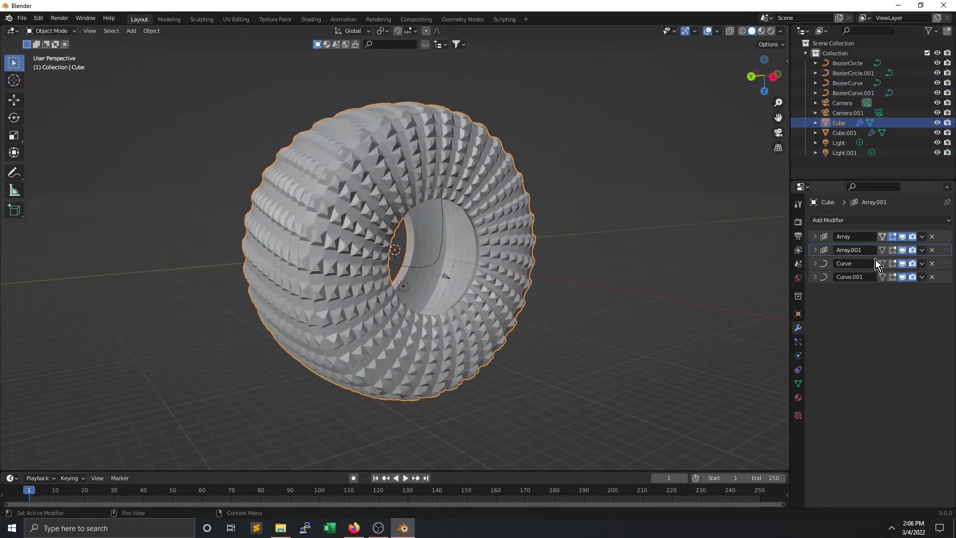
pyautogui.click(921, 237)
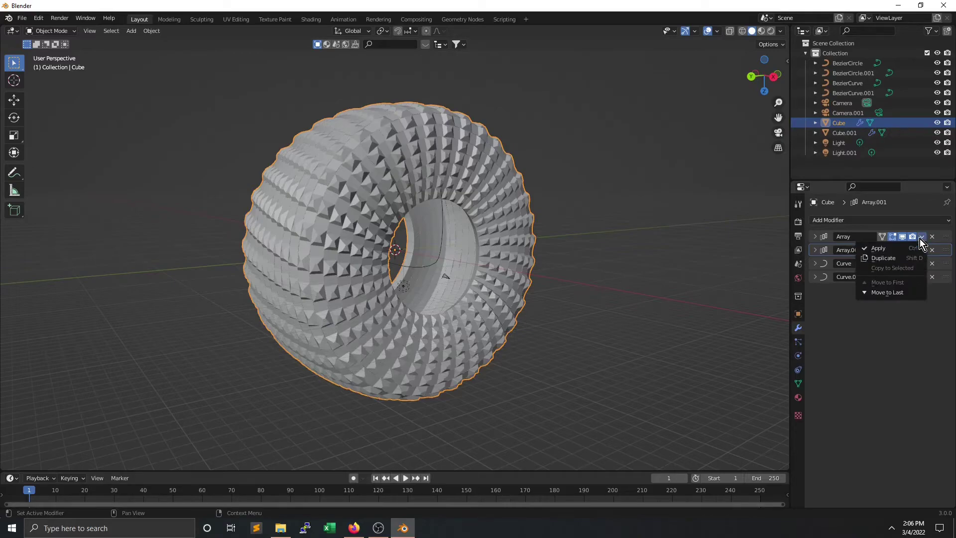
pyautogui.click(934, 250)
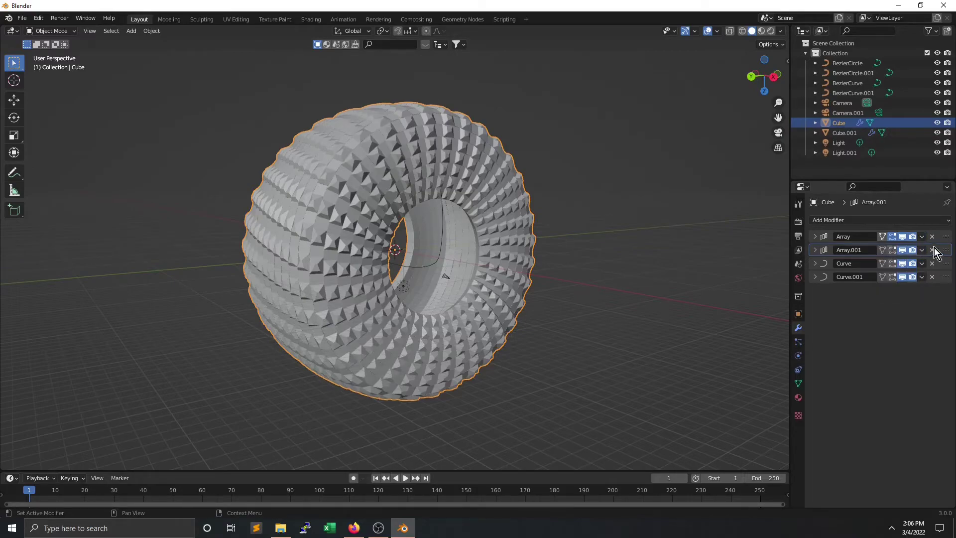
pyautogui.click(924, 237)
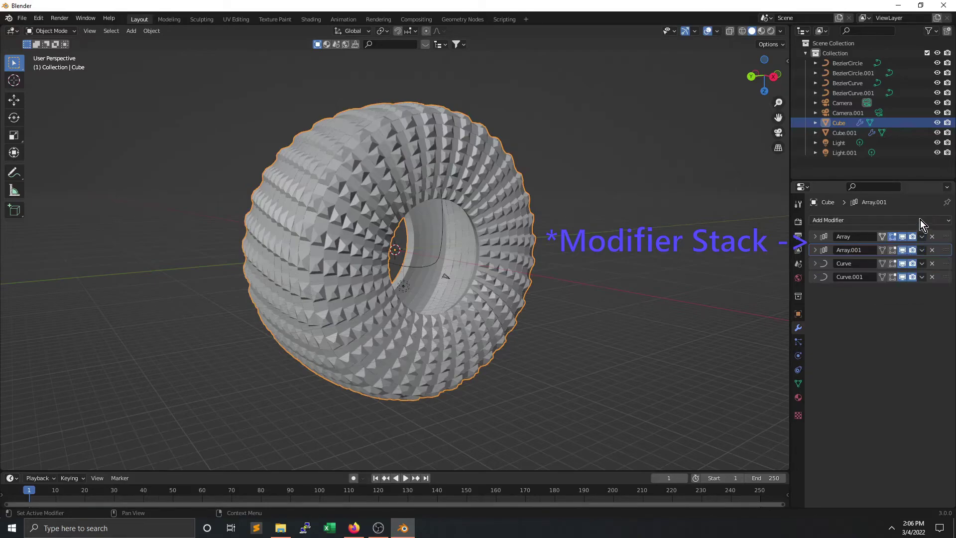
pyautogui.click(921, 220)
pyautogui.click(922, 237)
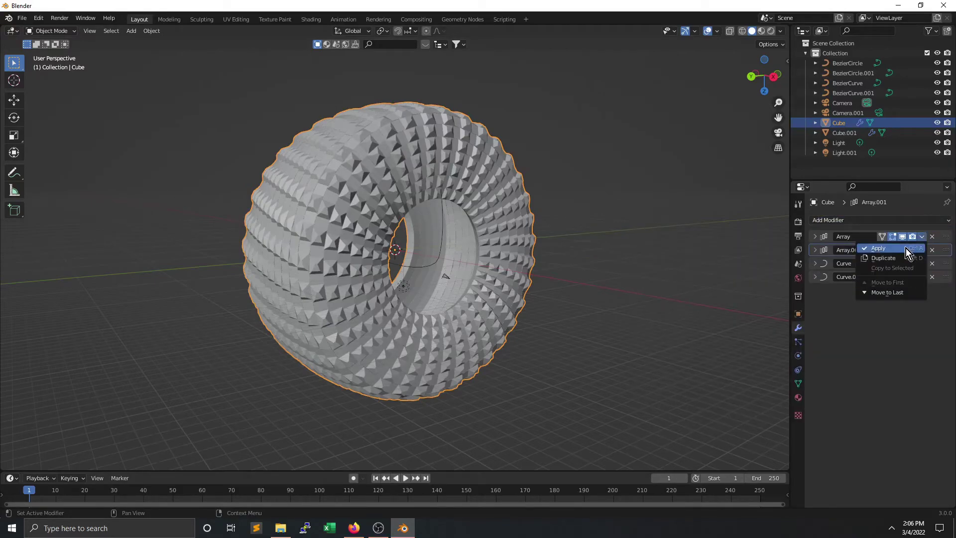
pyautogui.click(906, 248)
# Step: Apply the Array.001, Curve and Curve.001 modifiers, then check the baked mesh in Edit Mode
pyautogui.click(923, 238)
pyautogui.click(921, 247)
pyautogui.click(922, 237)
pyautogui.click(914, 247)
pyautogui.click(922, 237)
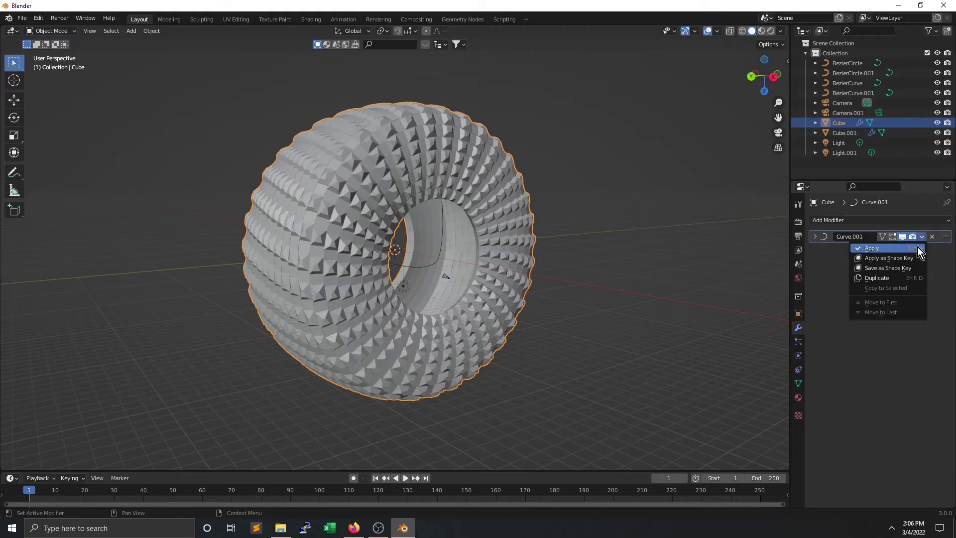
pyautogui.click(918, 247)
pyautogui.press('Tab')
pyautogui.moveTo(358, 198)
pyautogui.mouseDown(button='middle')
pyautogui.moveTo(557, 196)
pyautogui.moveTo(256, 167)
pyautogui.moveTo(537, 192)
pyautogui.moveTo(437, 186)
pyautogui.moveTo(462, 190)
pyautogui.mouseUp(button='middle')
pyautogui.hotkey('alt', 'a')
pyautogui.press('Tab')
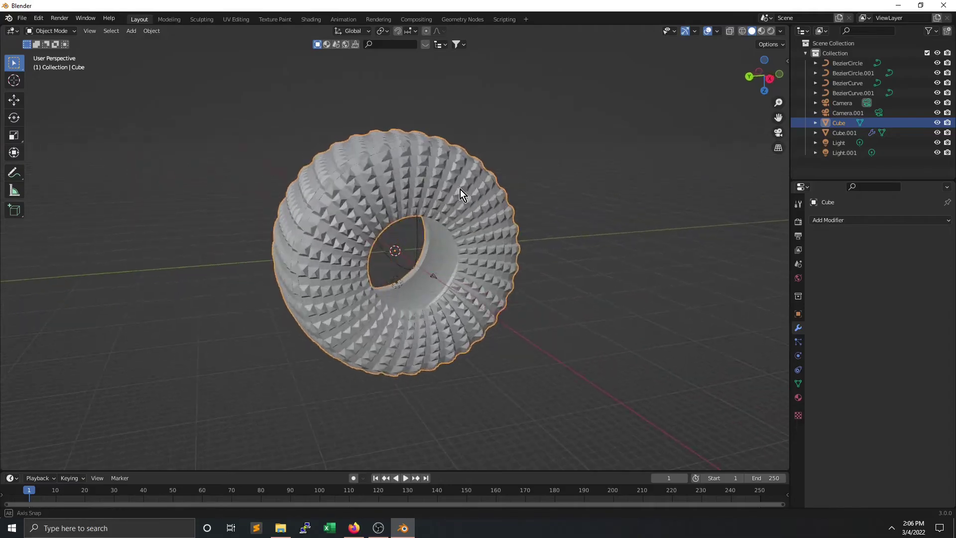